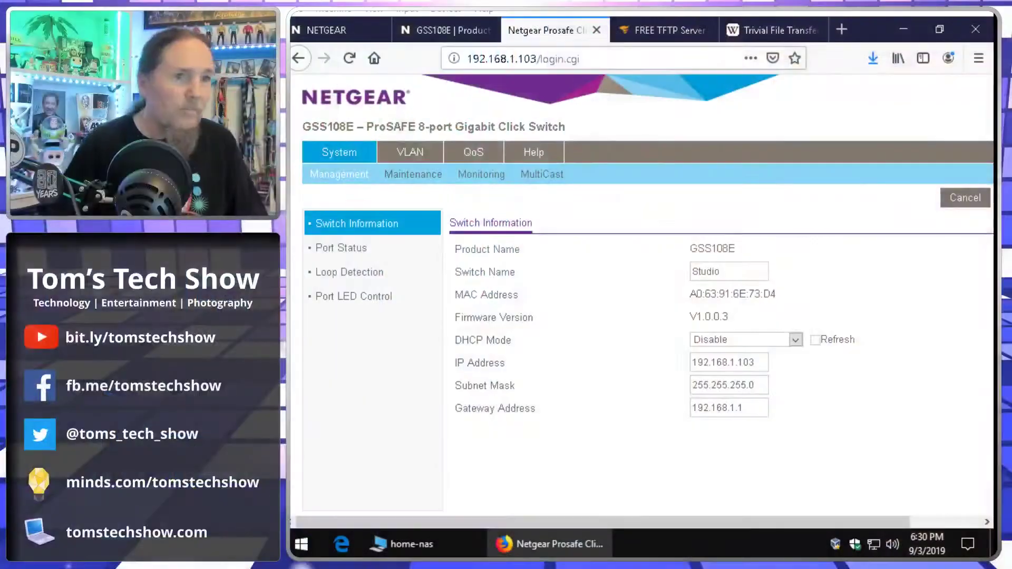
- Confirm the switch still reports firmware V1.0.0.3, then bring up the GSS108E product support page
{"action": "key", "text": "ctrl+Tab"}
{"action": "key", "text": "ctrl+Tab"}
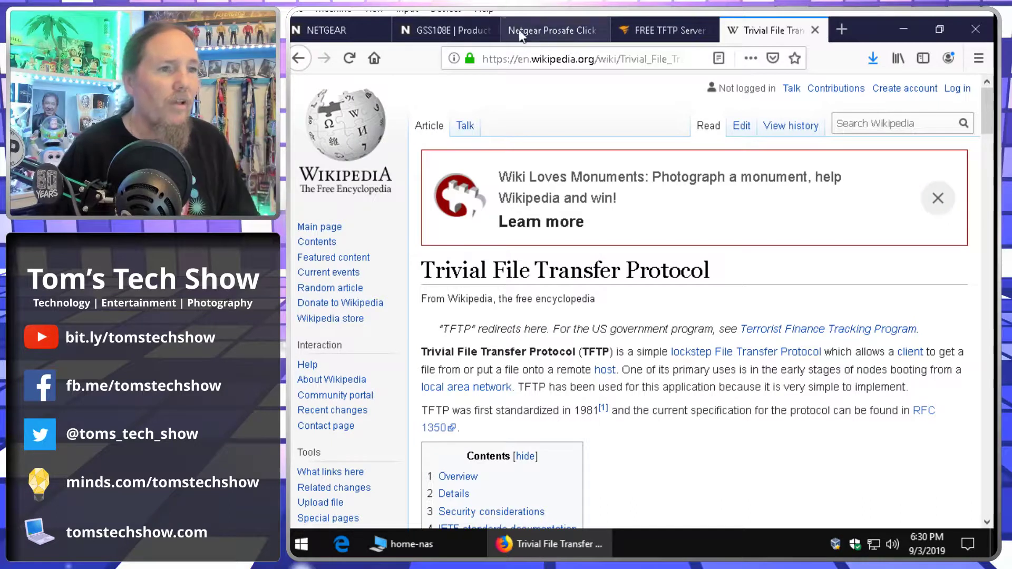
{"action": "left_click", "coordinate": [539, 32]}
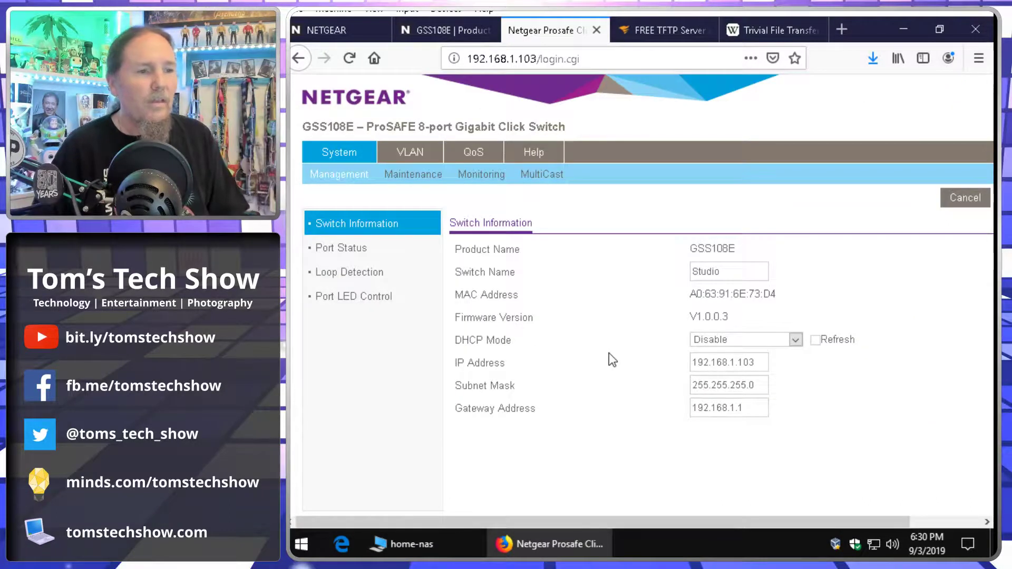
{"action": "left_click_drag", "start_coordinate": [458, 317], "coordinate": [737, 318]}
{"action": "left_click", "coordinate": [737, 320]}
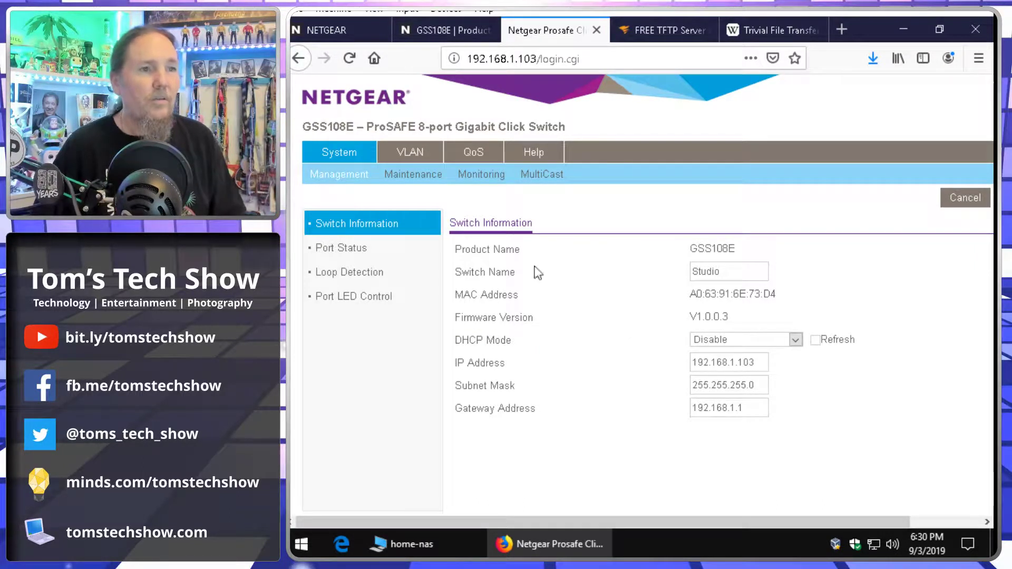
{"action": "left_click", "coordinate": [437, 35]}
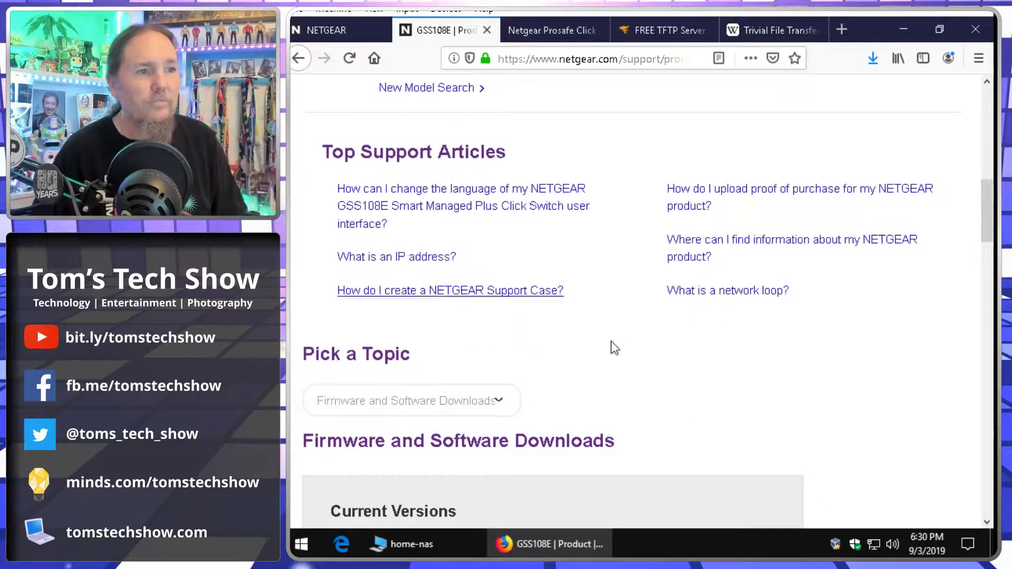
- Locate Firmware Version 1.6.0.4 under Current Versions, then minimize Firefox to show the desktop
{"action": "scroll", "coordinate": [612, 346], "scroll_direction": "up", "scroll_amount": 10}
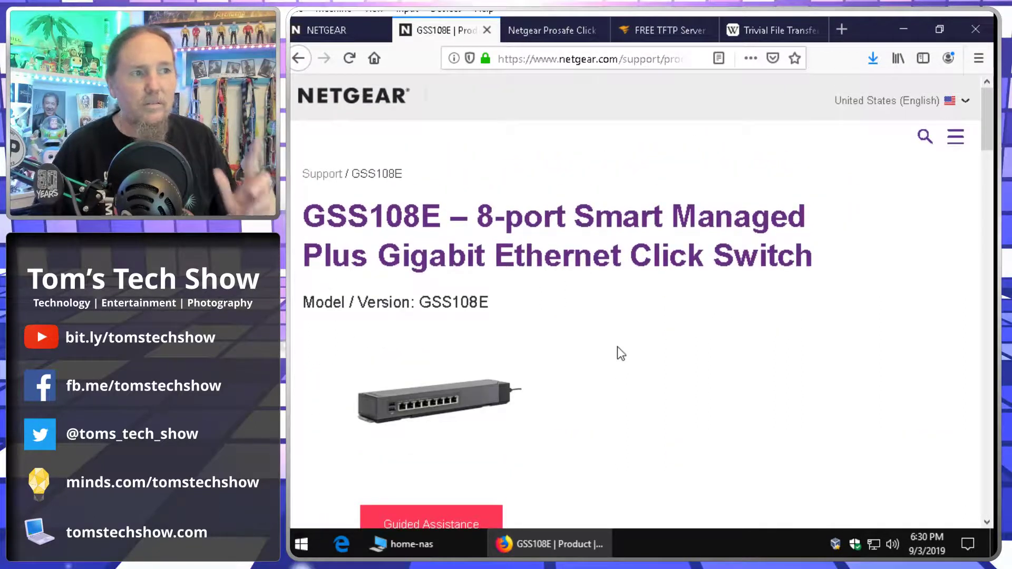
{"action": "scroll", "coordinate": [621, 353], "scroll_direction": "down", "scroll_amount": 10}
{"action": "scroll", "coordinate": [618, 352], "scroll_direction": "down", "scroll_amount": 8}
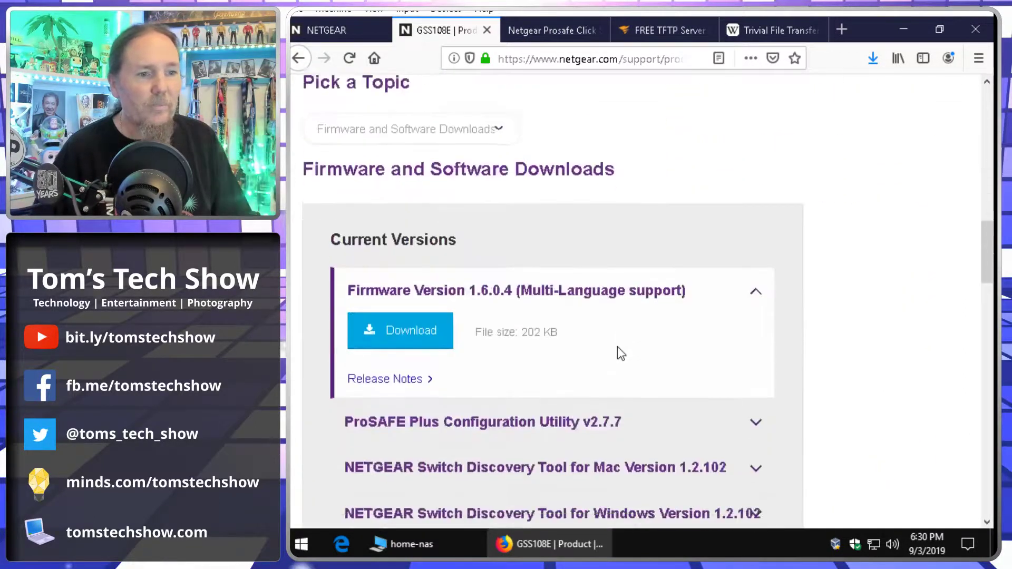
{"action": "scroll", "coordinate": [821, 343], "scroll_direction": "up", "scroll_amount": 1}
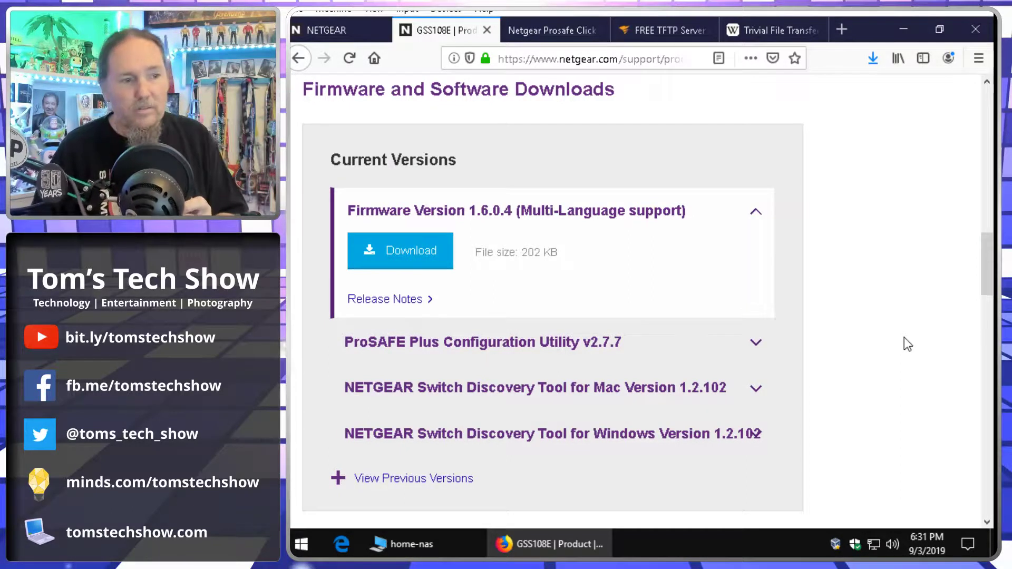
{"action": "mouse_move", "coordinate": [416, 546]}
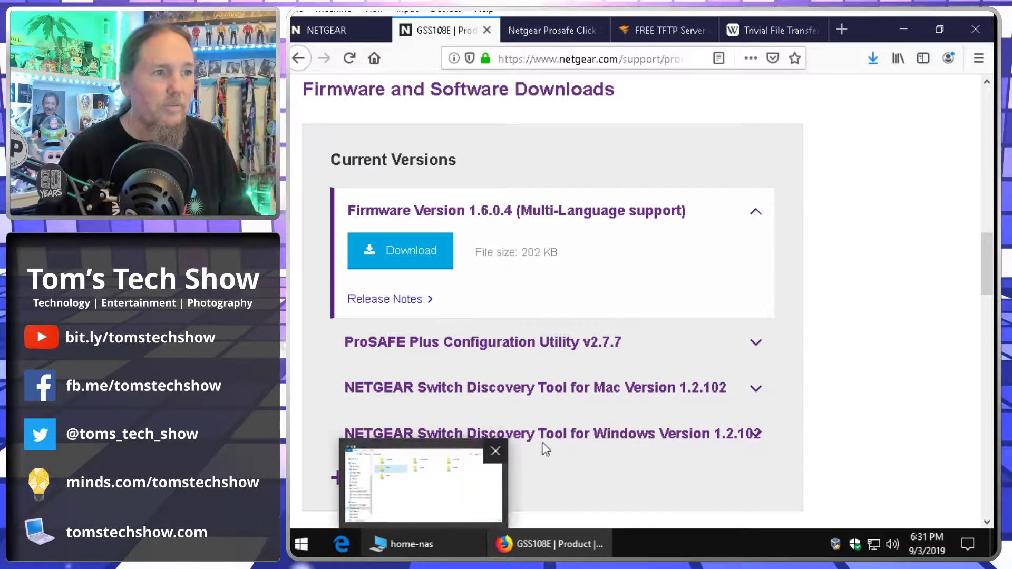
{"action": "left_click", "coordinate": [906, 30]}
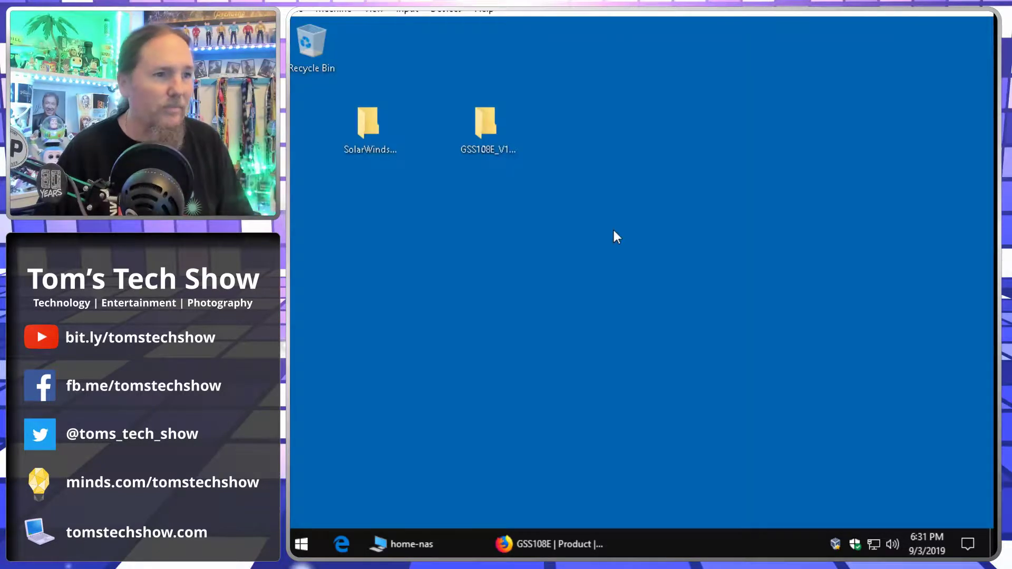
- Open the GSS108E_V1.6.0.4 desktop folder and launch GSS108E_V1.6.0.4_Release_Notes.html
{"action": "left_click", "coordinate": [486, 125]}
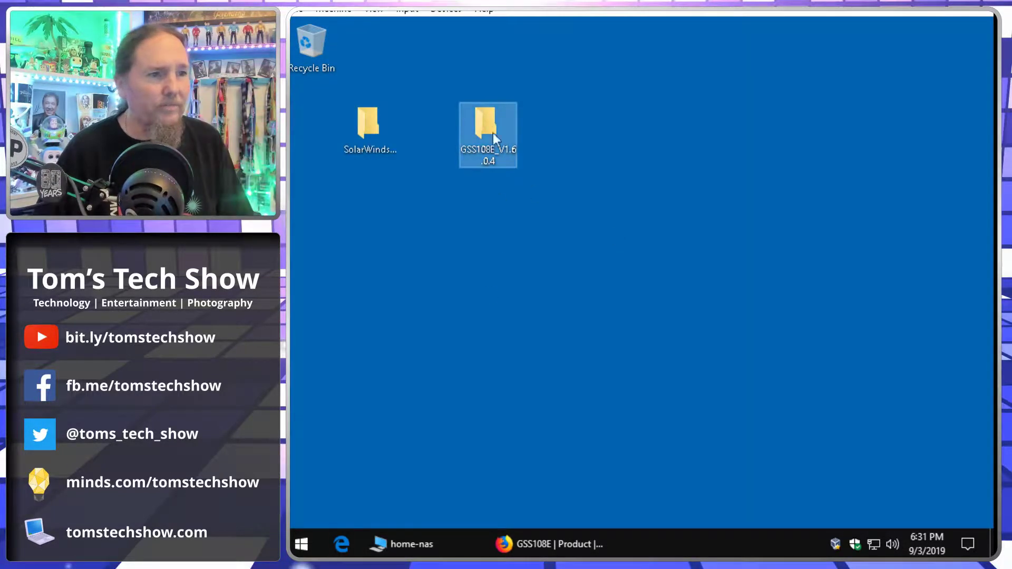
{"action": "double_click", "coordinate": [486, 125]}
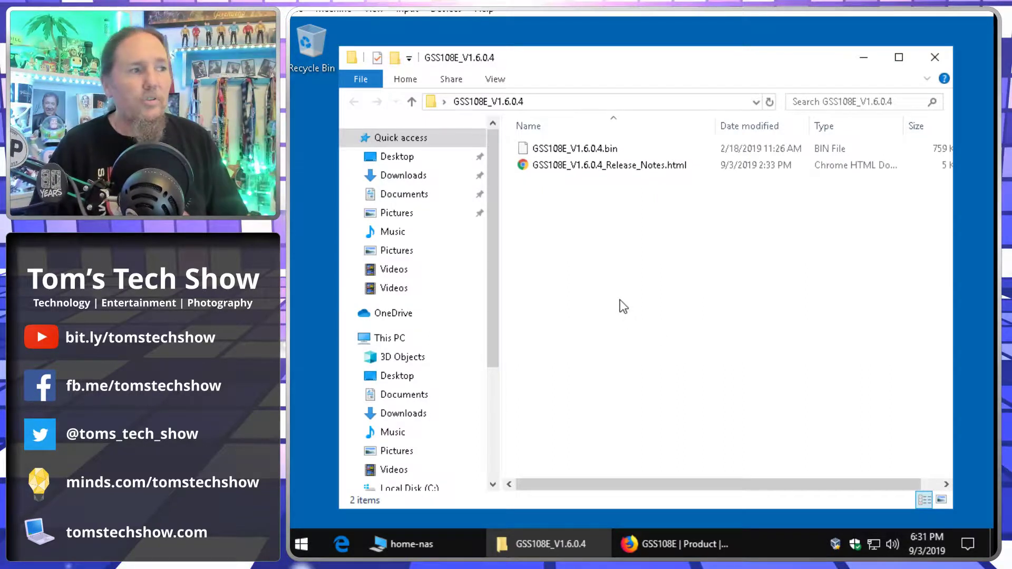
{"action": "double_click", "coordinate": [606, 166]}
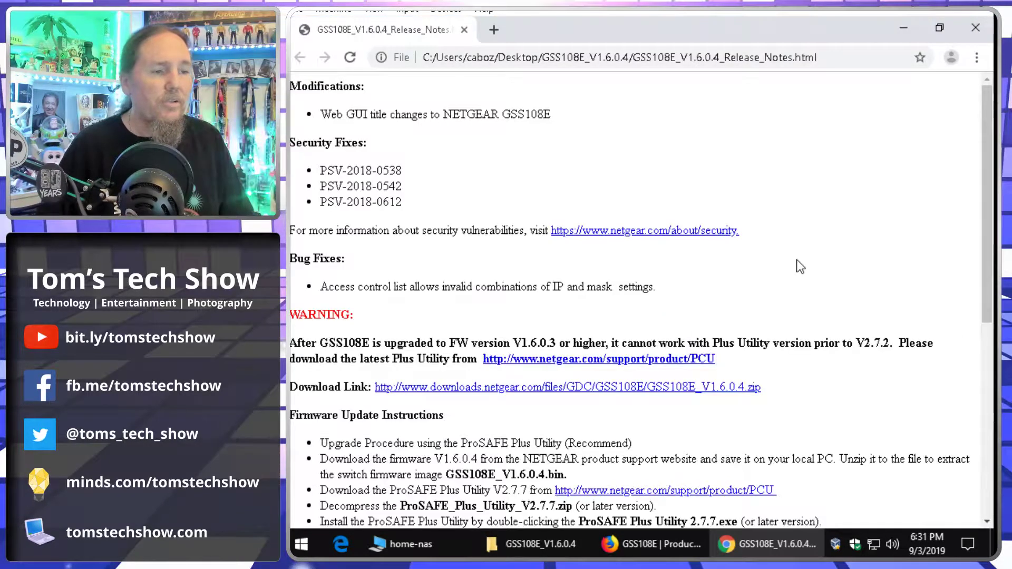
{"action": "left_click_drag", "start_coordinate": [322, 169], "coordinate": [413, 212]}
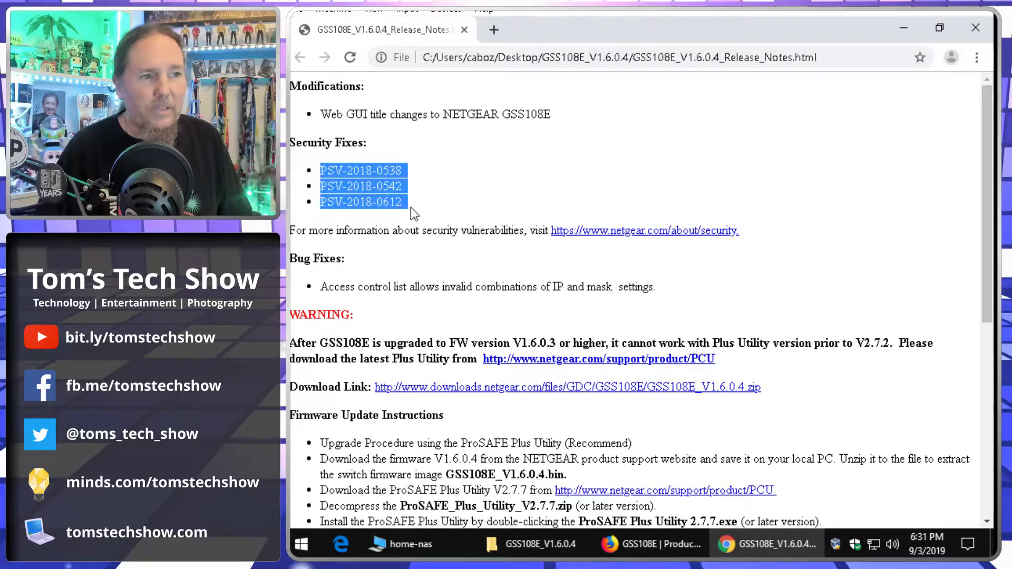
{"action": "left_click", "coordinate": [451, 197]}
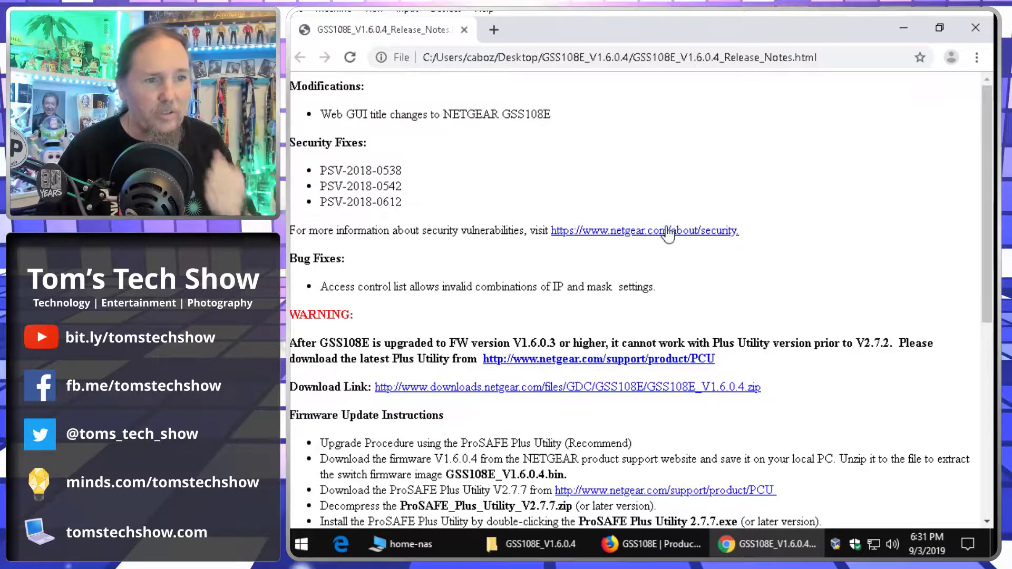
{"action": "left_click_drag", "start_coordinate": [320, 286], "coordinate": [715, 289]}
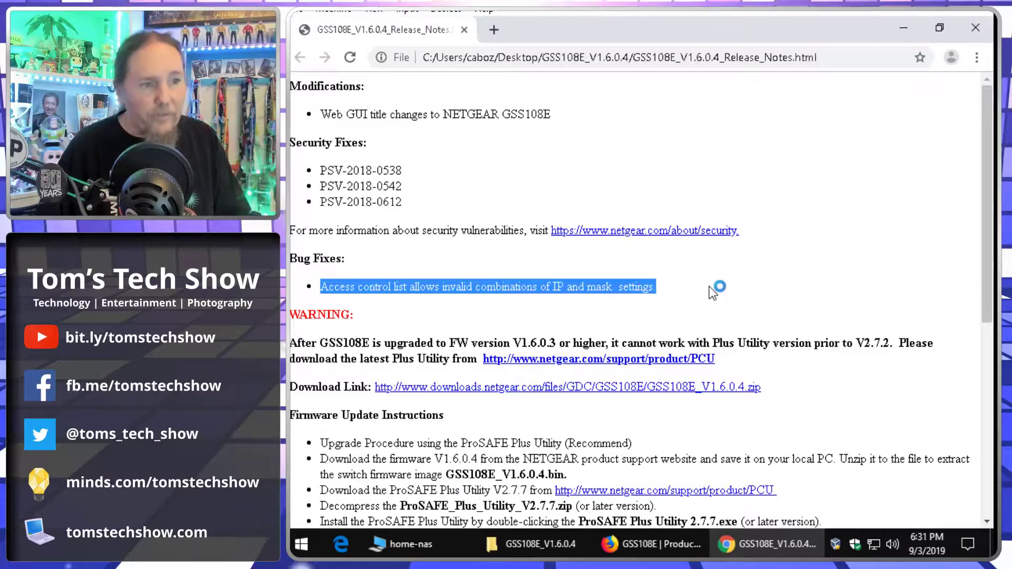
{"action": "left_click", "coordinate": [713, 292]}
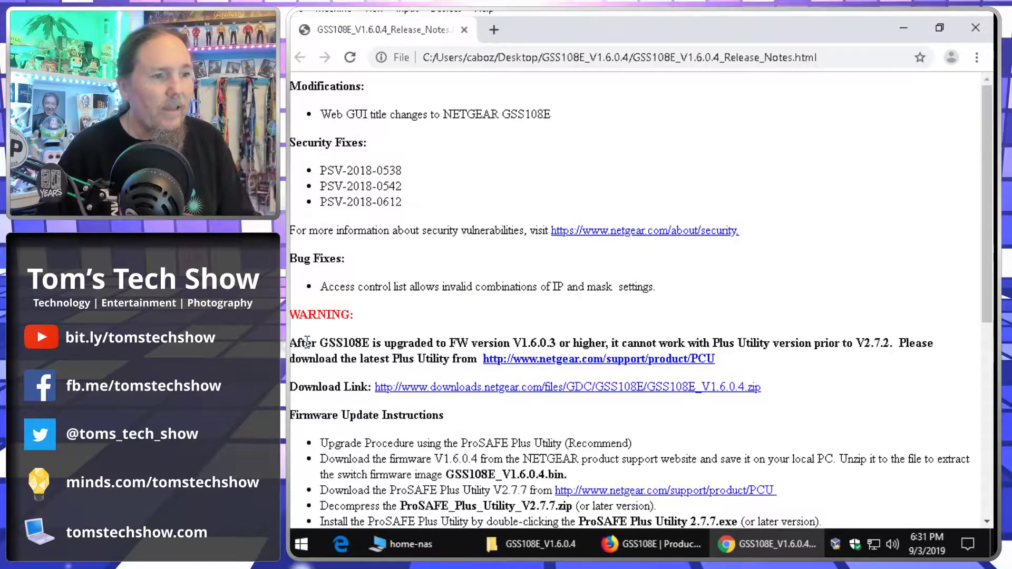
{"action": "left_click_drag", "start_coordinate": [306, 343], "coordinate": [557, 342]}
{"action": "left_click", "coordinate": [525, 341]}
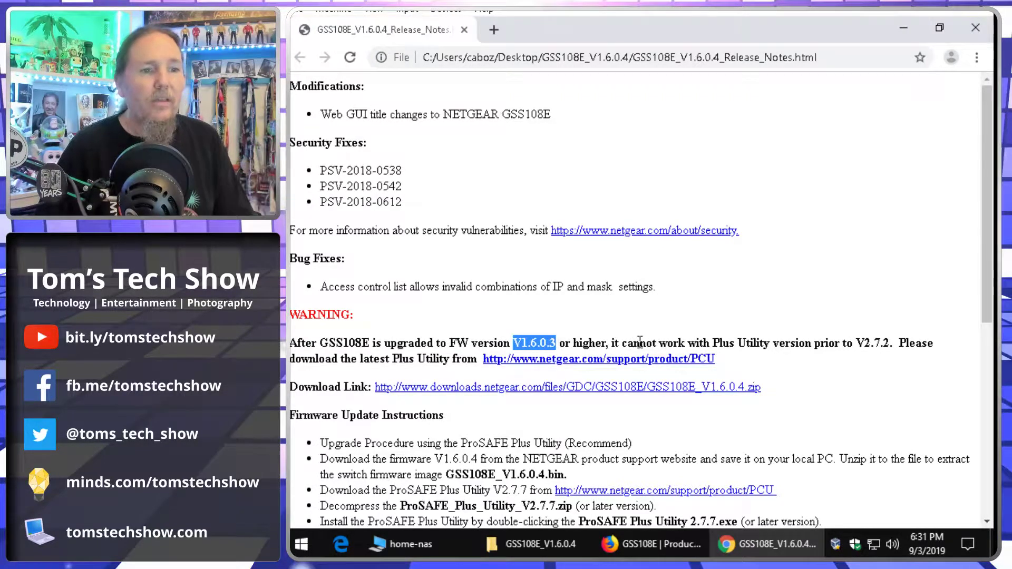
{"action": "left_click_drag", "start_coordinate": [640, 343], "coordinate": [789, 343]}
{"action": "left_click", "coordinate": [731, 342]}
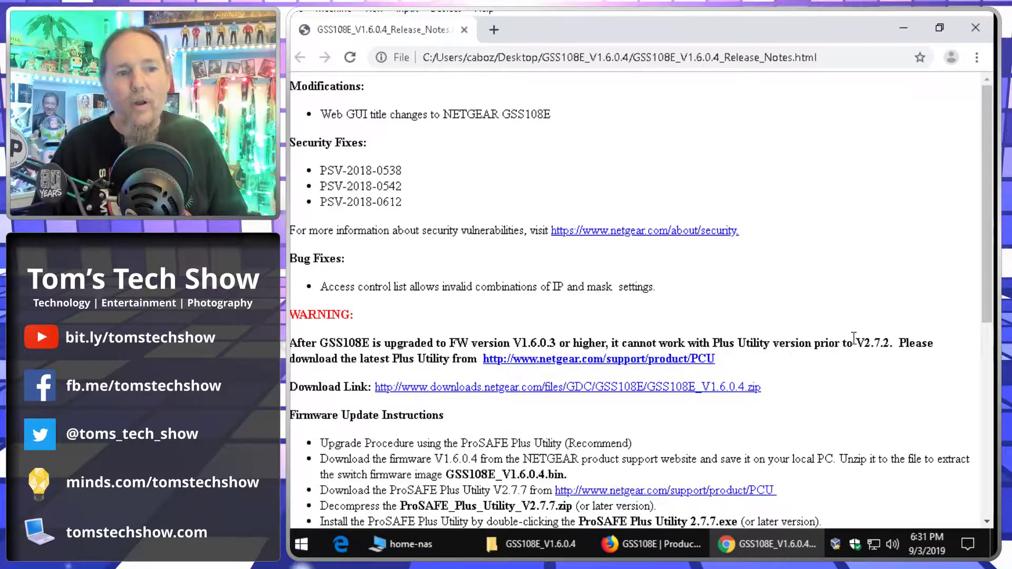
{"action": "left_click_drag", "start_coordinate": [854, 344], "coordinate": [908, 346]}
{"action": "left_click", "coordinate": [816, 327]}
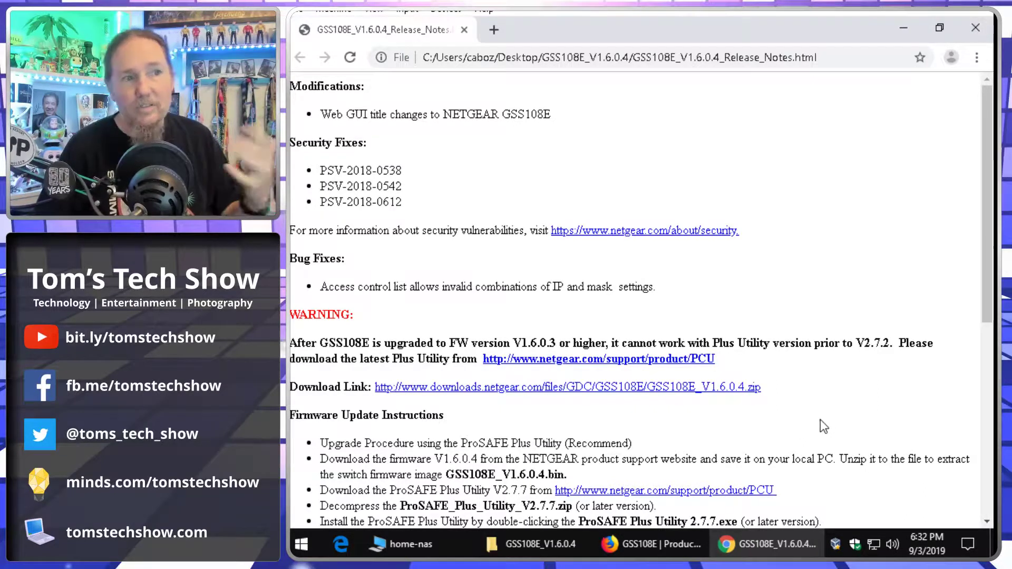
- Recheck the switch page and GSS108E support page in Firefox, then return to the Chrome release notes
{"action": "left_click", "coordinate": [653, 545]}
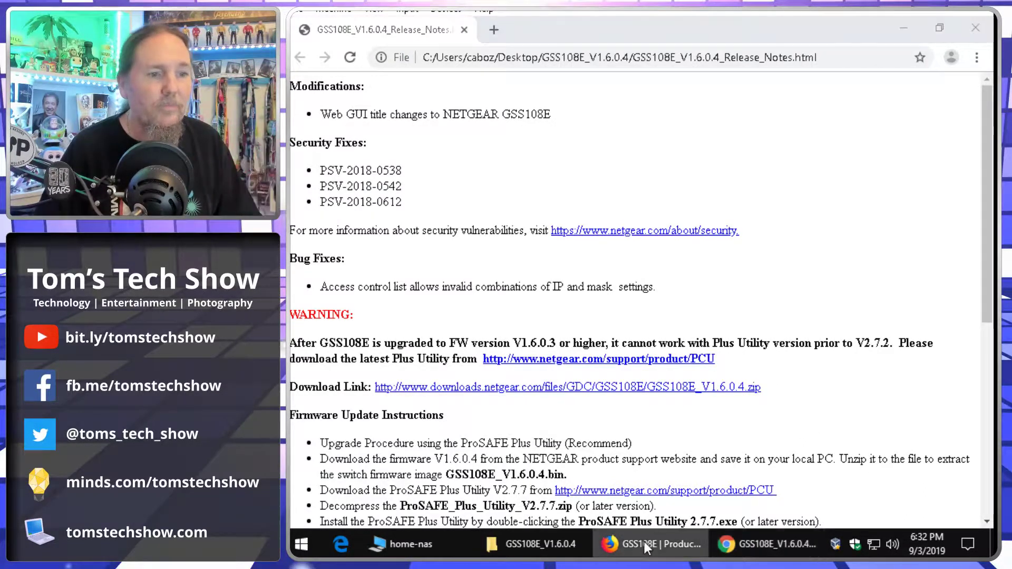
{"action": "left_click", "coordinate": [551, 31]}
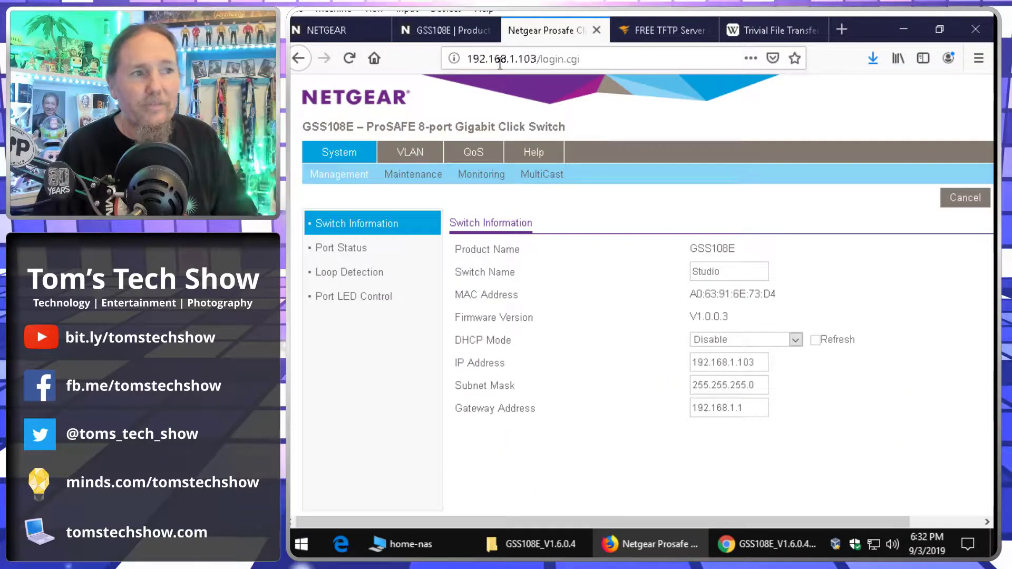
{"action": "left_click", "coordinate": [440, 31]}
{"action": "scroll", "coordinate": [567, 255], "scroll_direction": "up", "scroll_amount": 6}
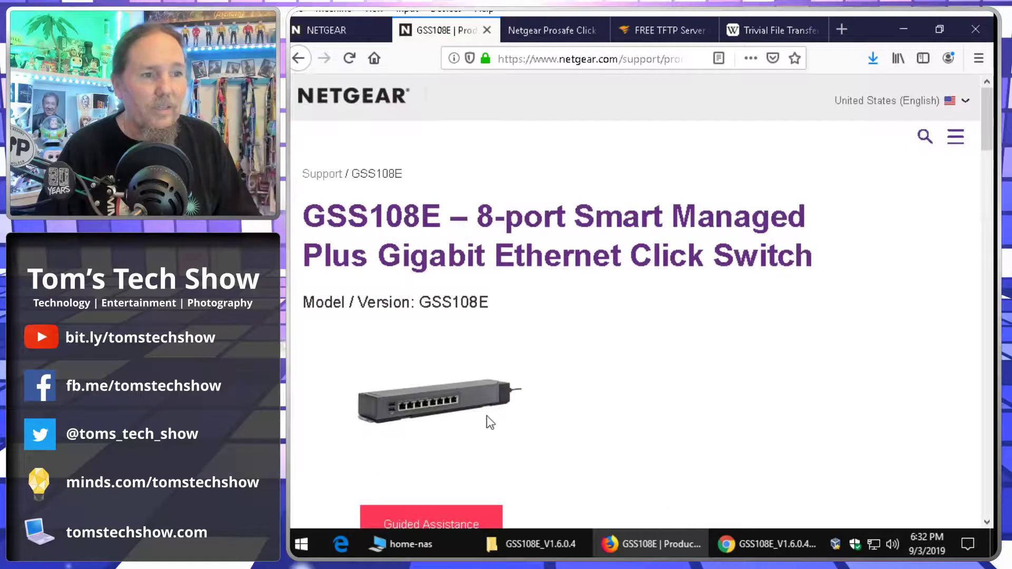
{"action": "scroll", "coordinate": [436, 408], "scroll_direction": "down", "scroll_amount": 3}
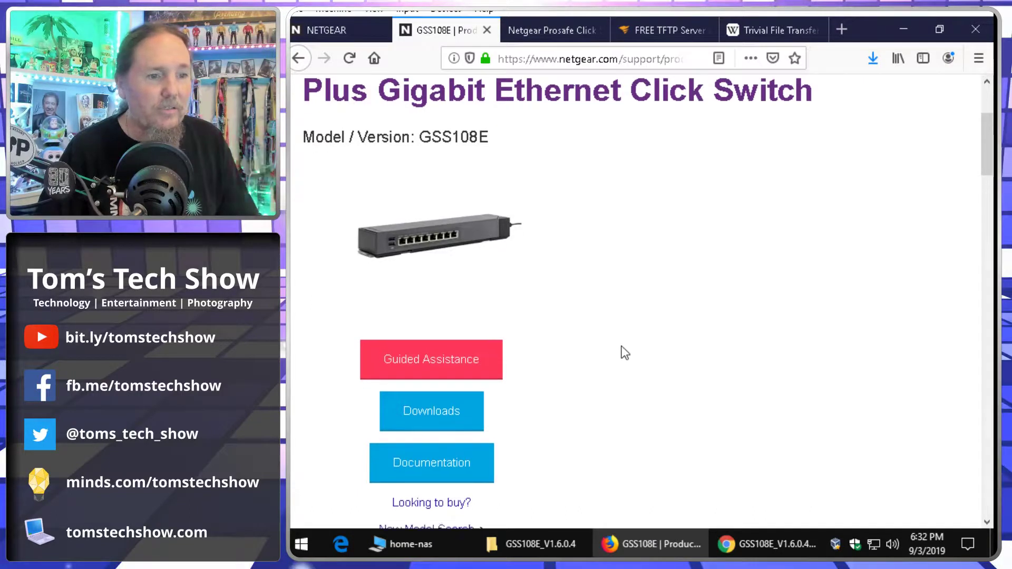
{"action": "scroll", "coordinate": [622, 352], "scroll_direction": "down", "scroll_amount": 3}
{"action": "mouse_move", "coordinate": [750, 543]}
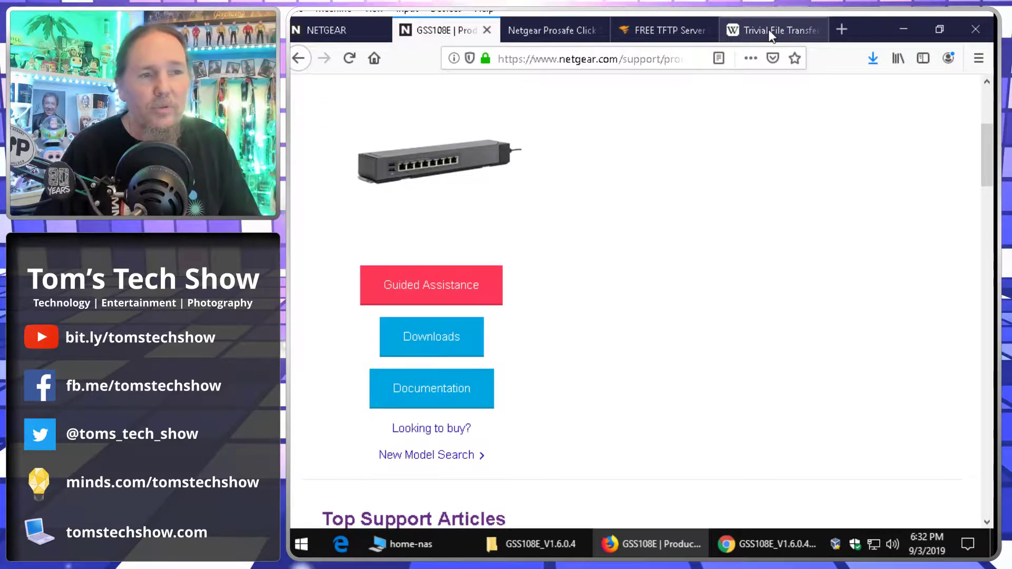
{"action": "left_click", "coordinate": [764, 544]}
- Highlight the Firmware Update Instructions in the release notes, then minimize Chrome
{"action": "scroll", "coordinate": [719, 388], "scroll_direction": "down", "scroll_amount": 8}
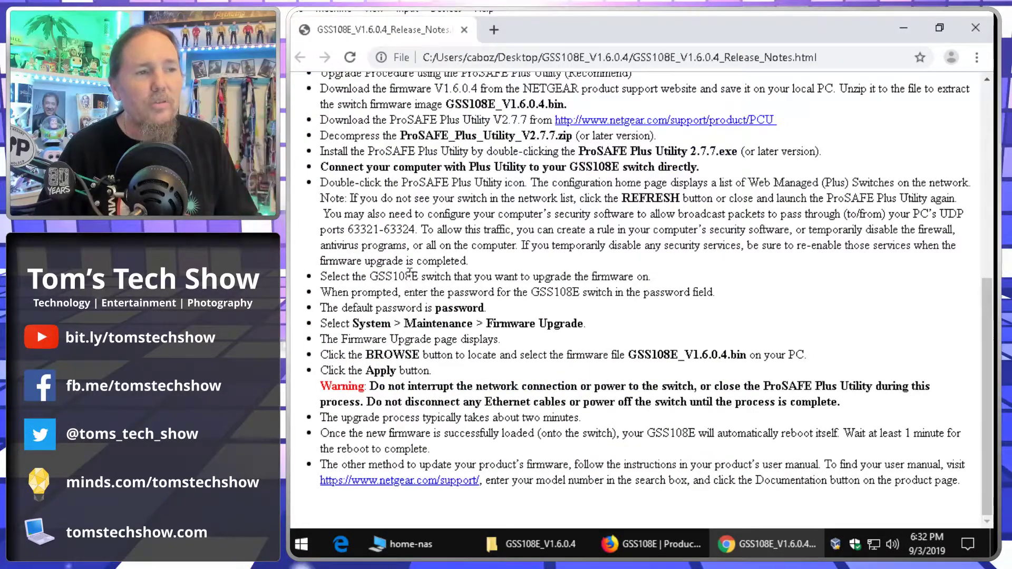
{"action": "scroll", "coordinate": [410, 272], "scroll_direction": "up", "scroll_amount": 1}
{"action": "left_click_drag", "start_coordinate": [378, 214], "coordinate": [623, 217]}
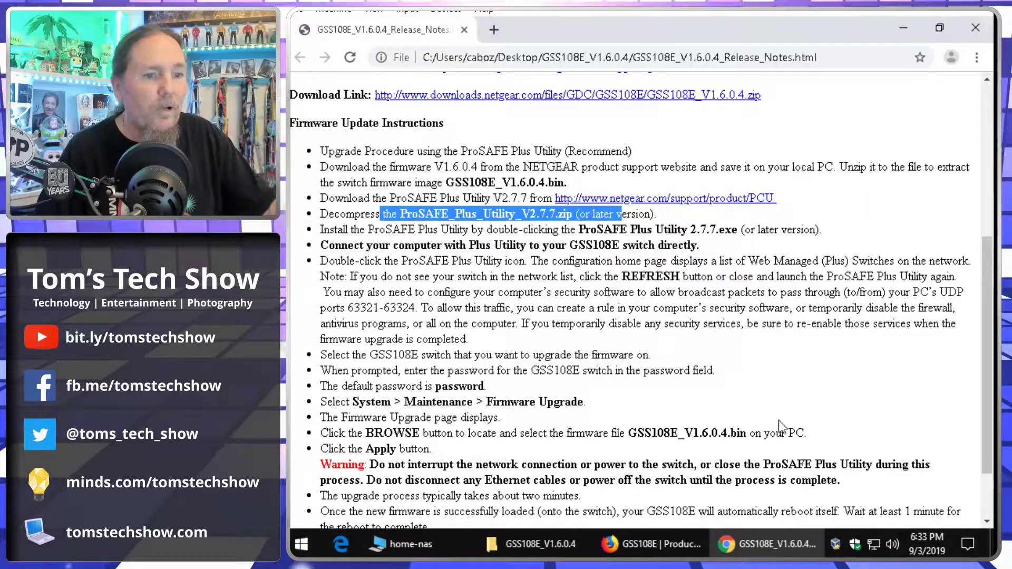
{"action": "left_click", "coordinate": [903, 31]}
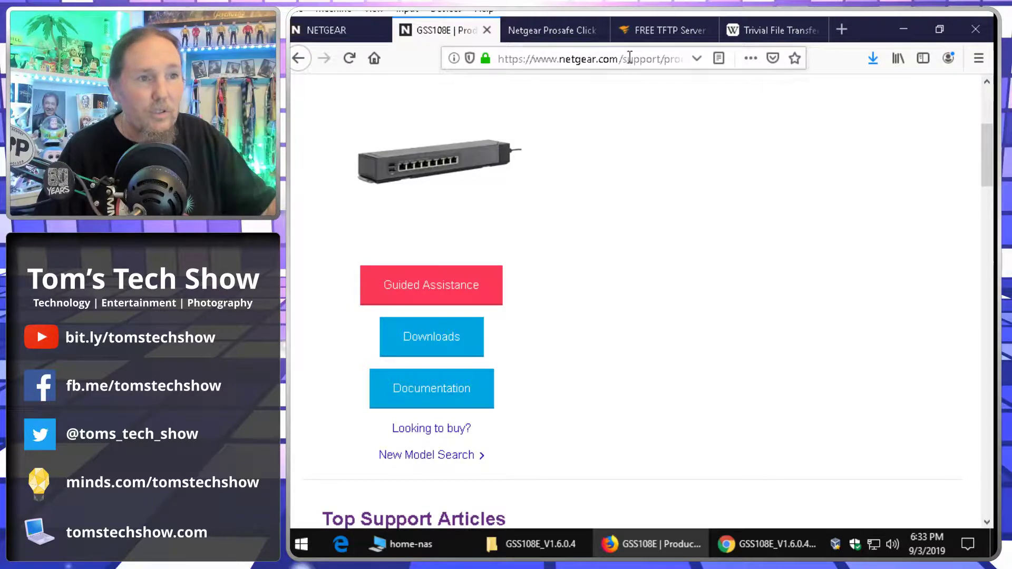
- Switch to the SolarWinds free TFTP Server page and scroll through it
{"action": "left_click", "coordinate": [664, 30]}
{"action": "scroll", "coordinate": [881, 348], "scroll_direction": "down", "scroll_amount": 2}
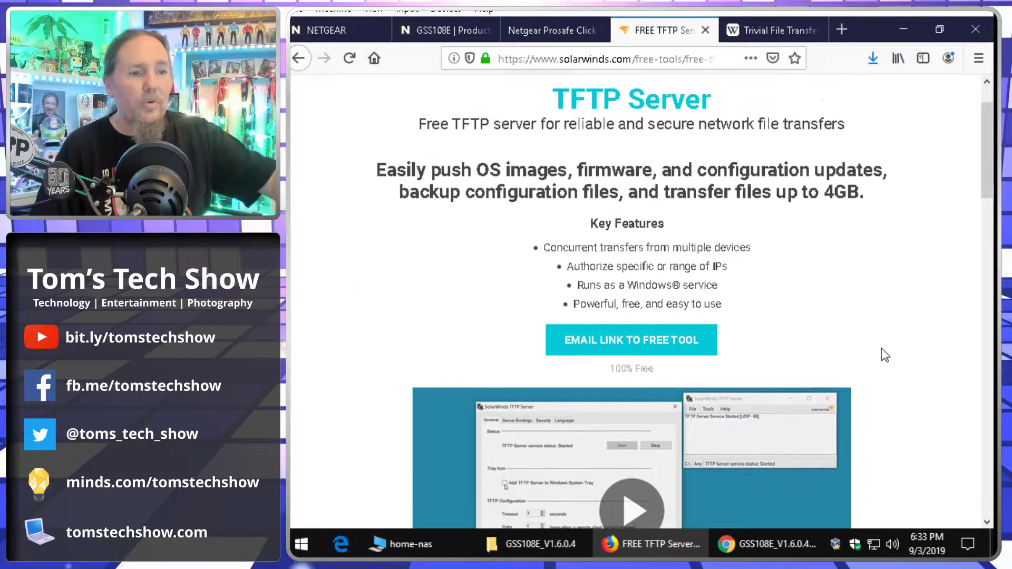
{"action": "scroll", "coordinate": [907, 341], "scroll_direction": "down", "scroll_amount": 1}
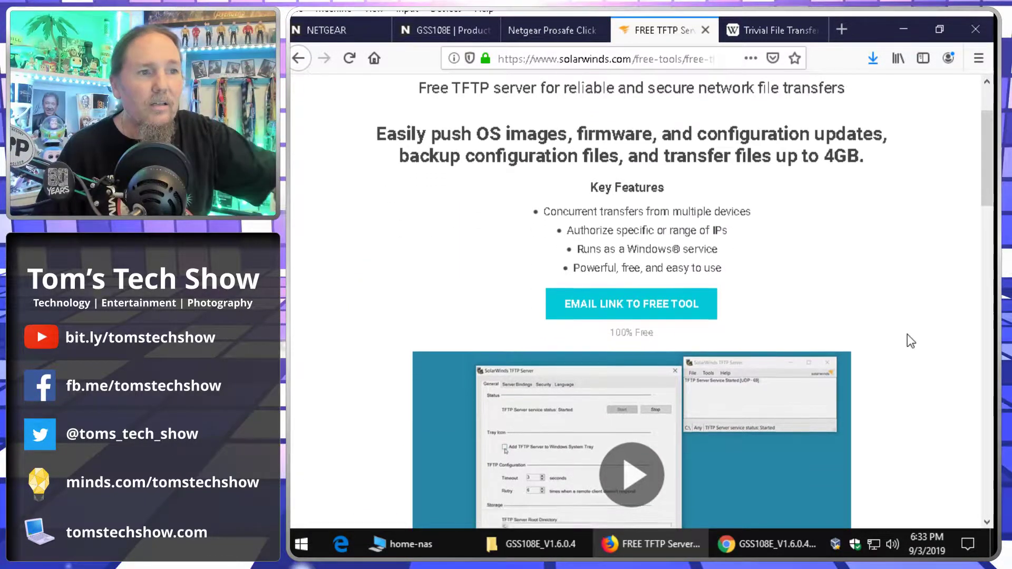
{"action": "scroll", "coordinate": [470, 198], "scroll_direction": "up", "scroll_amount": 1}
- Read the page headline, highlighting its mention of configuration files, and review the key features
{"action": "left_click_drag", "start_coordinate": [516, 143], "coordinate": [863, 147]}
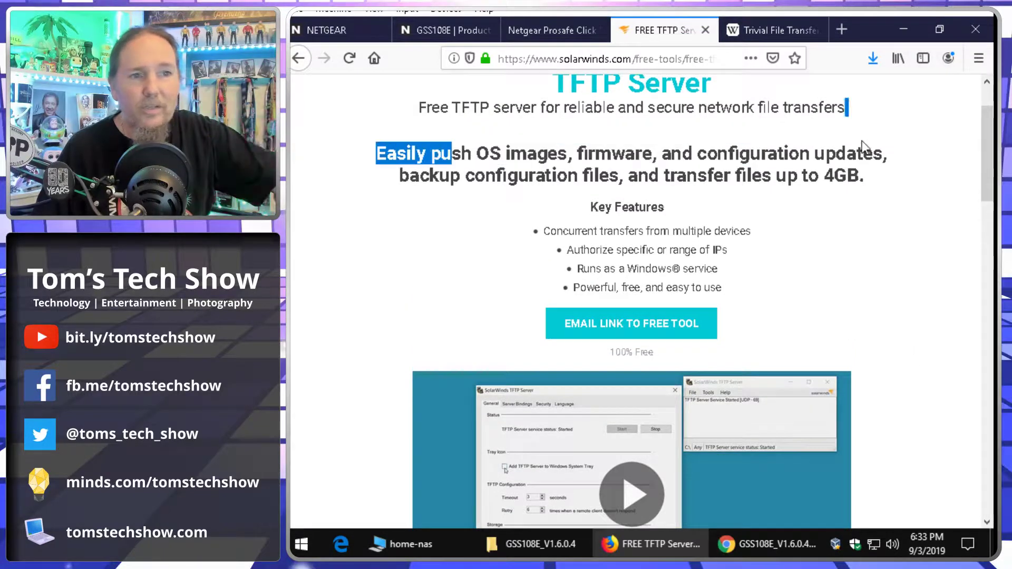
{"action": "left_click", "coordinate": [530, 158]}
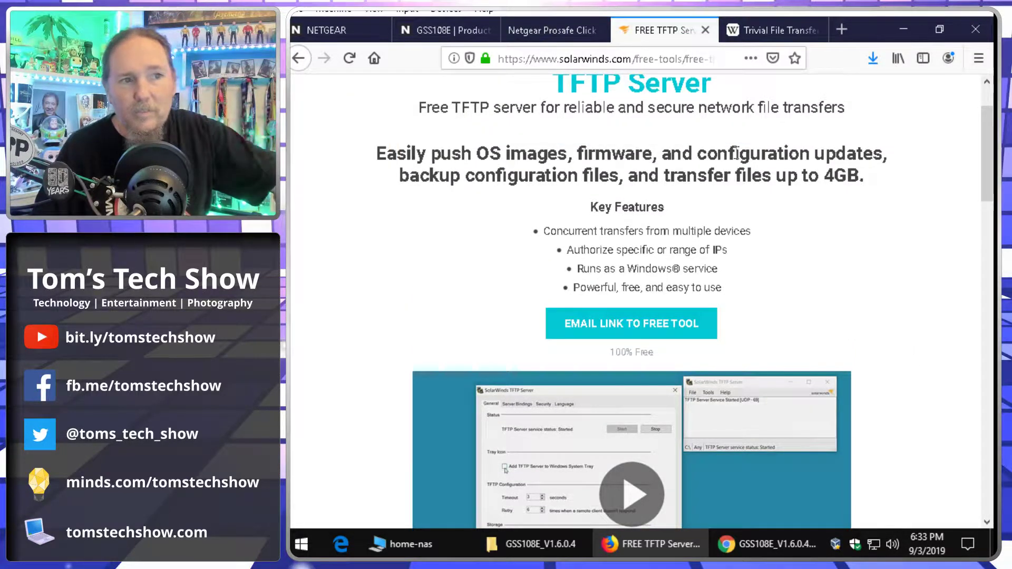
{"action": "left_click_drag", "start_coordinate": [452, 176], "coordinate": [595, 176]}
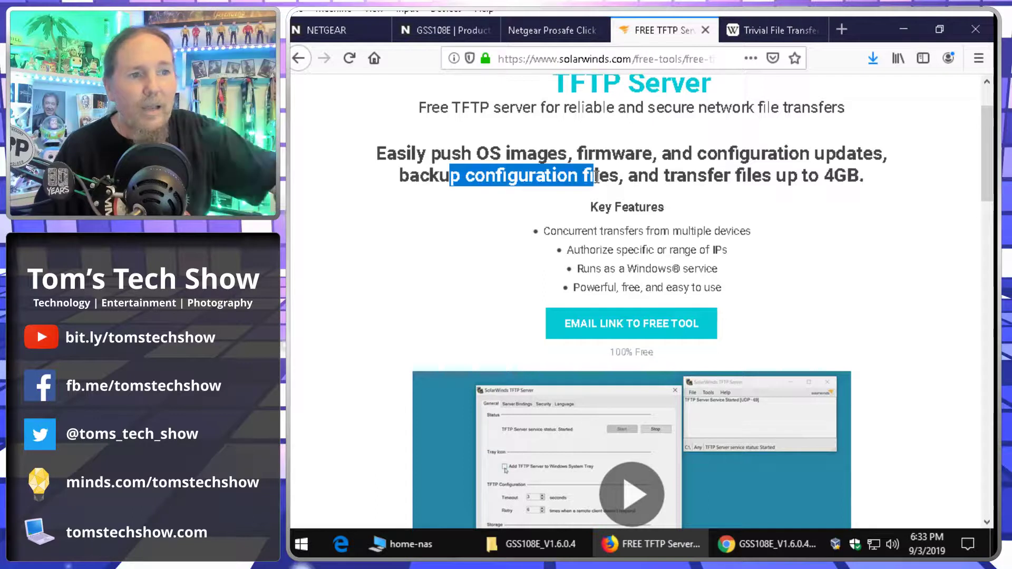
{"action": "left_click", "coordinate": [762, 174]}
{"action": "left_click_drag", "start_coordinate": [831, 174], "coordinate": [831, 209]}
{"action": "left_click", "coordinate": [834, 274]}
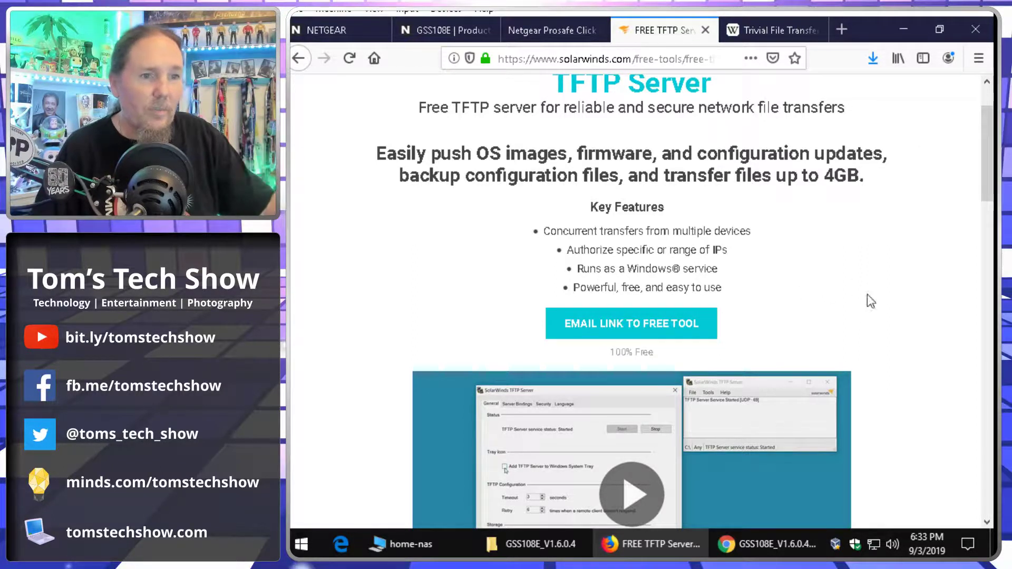
{"action": "scroll", "coordinate": [875, 306], "scroll_direction": "down", "scroll_amount": 7}
{"action": "scroll", "coordinate": [717, 312], "scroll_direction": "up", "scroll_amount": 10}
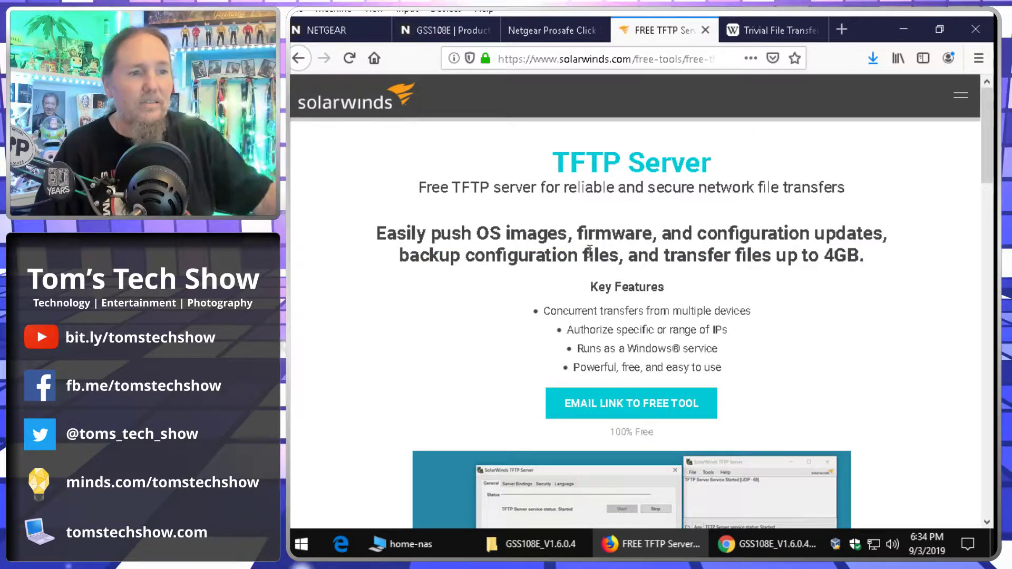
- Clear the browser and firmware folder windows, then run the TFTP Server installer
{"action": "left_click", "coordinate": [896, 30]}
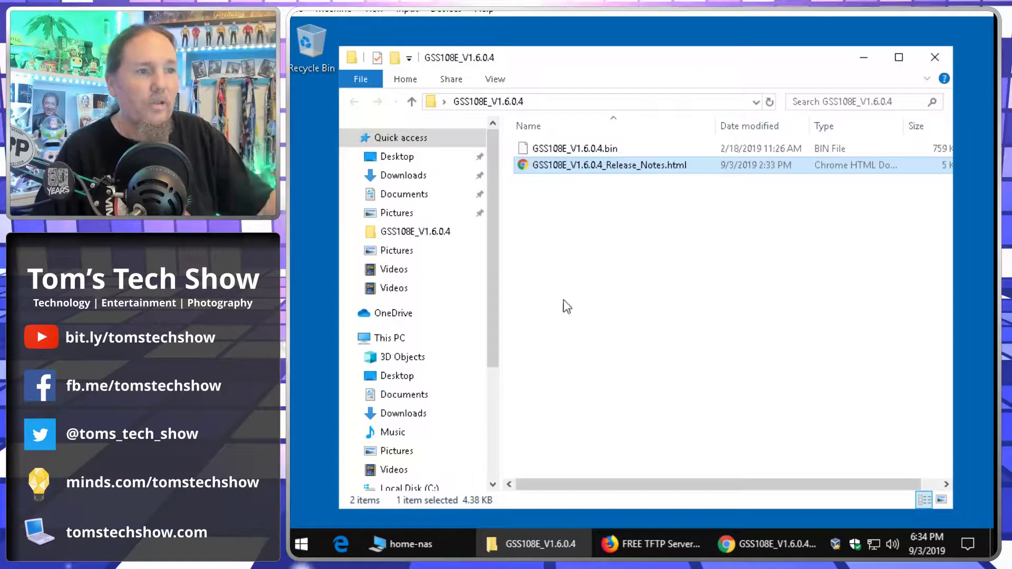
{"action": "left_click", "coordinate": [863, 57]}
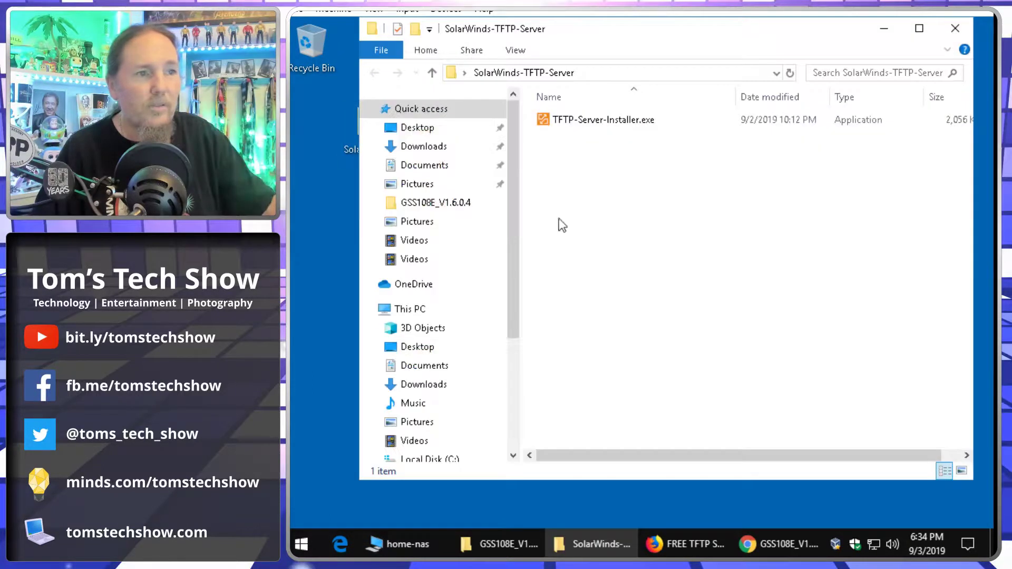
{"action": "double_click", "coordinate": [601, 119]}
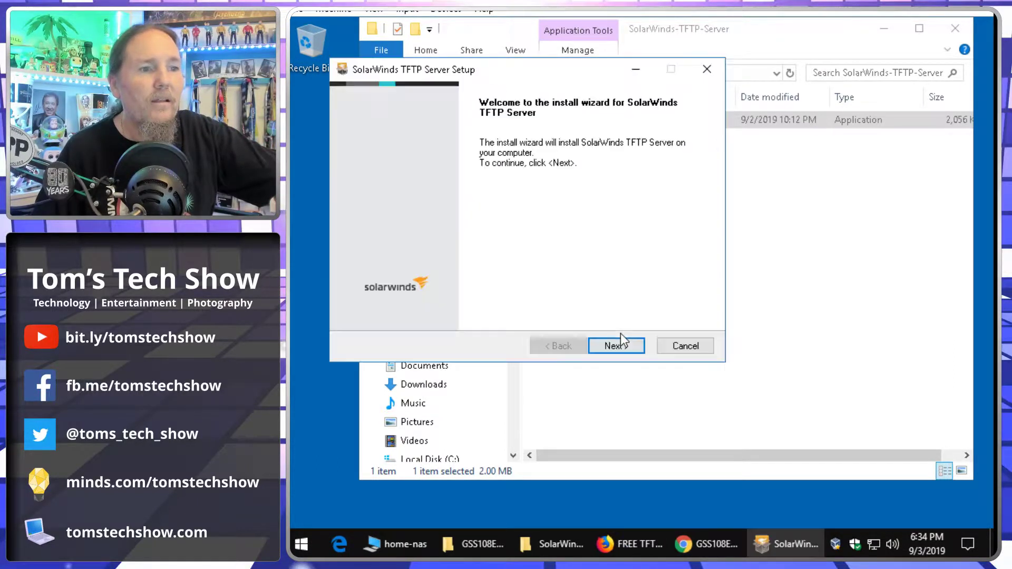
- Accept the licence and install to the default C:\Program Files (x86)\SolarWinds\TFTP Server folder
{"action": "left_click", "coordinate": [624, 345]}
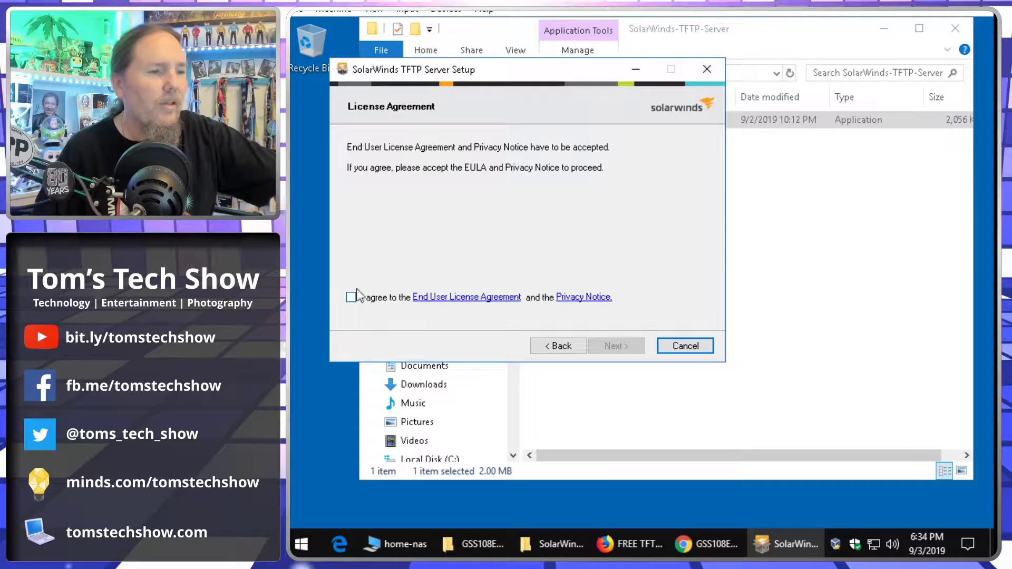
{"action": "left_click", "coordinate": [351, 297]}
{"action": "left_click", "coordinate": [612, 346]}
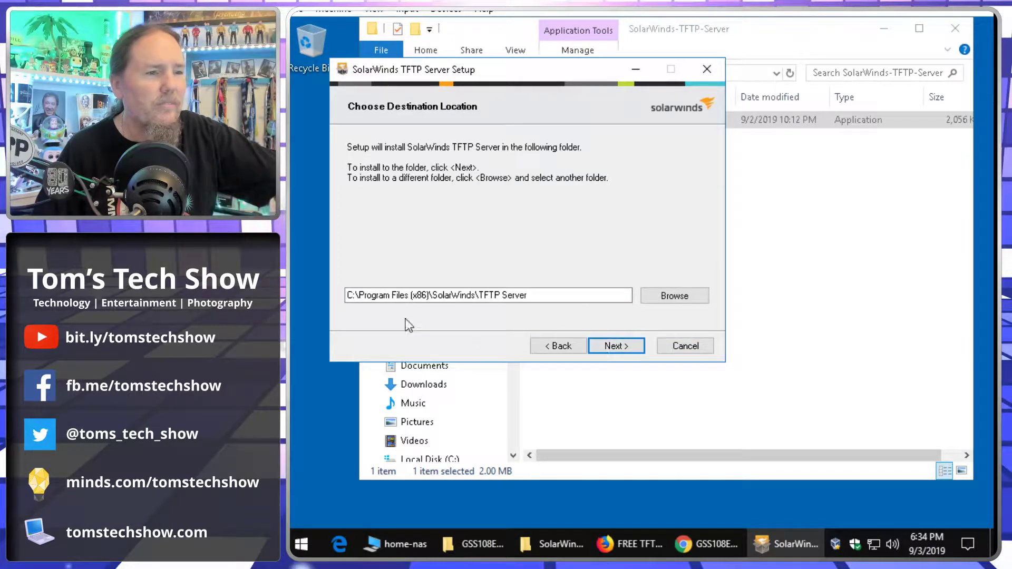
{"action": "left_click", "coordinate": [620, 347]}
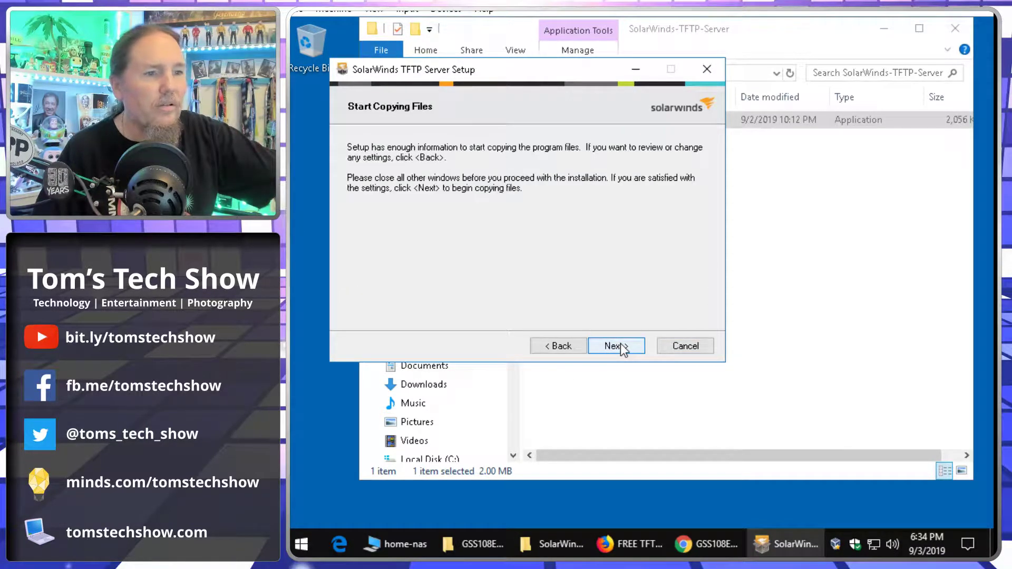
{"action": "left_click", "coordinate": [621, 346]}
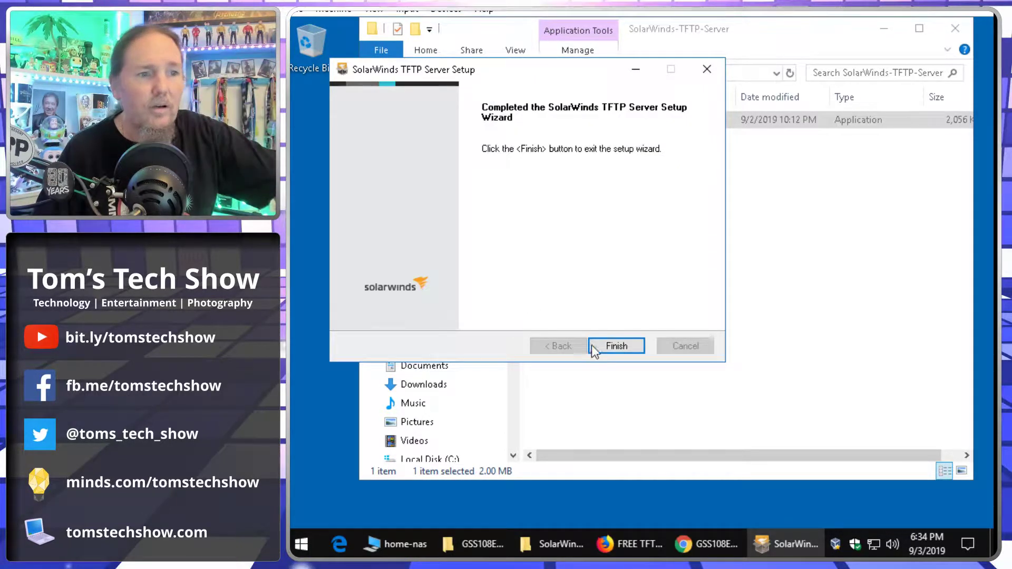
- Finish setup and position the SolarWinds TFTP Server window, running on UDP 69 with root C:\TFTP-Root
{"action": "left_click", "coordinate": [610, 345]}
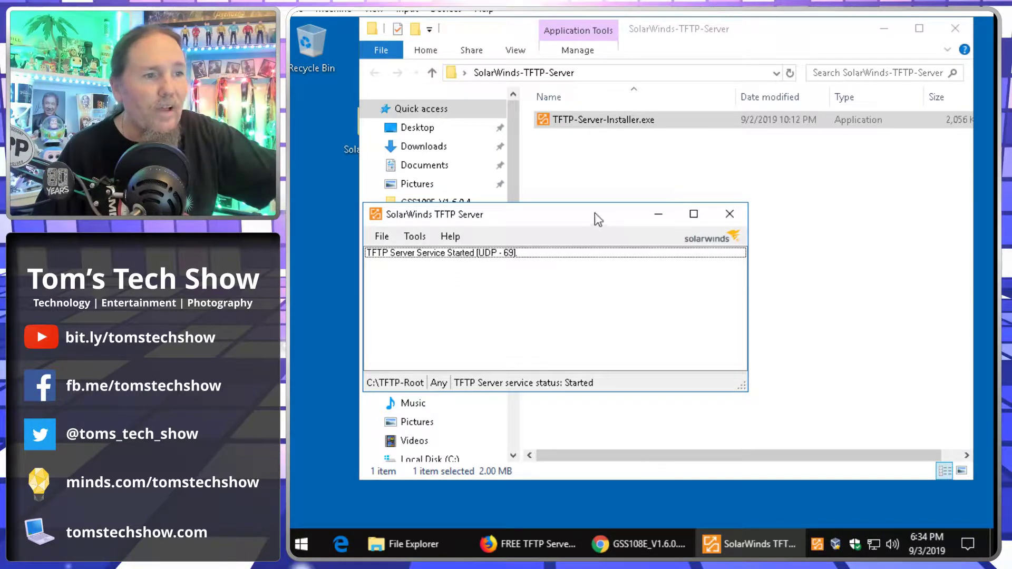
{"action": "left_click_drag", "start_coordinate": [594, 213], "coordinate": [561, 193]}
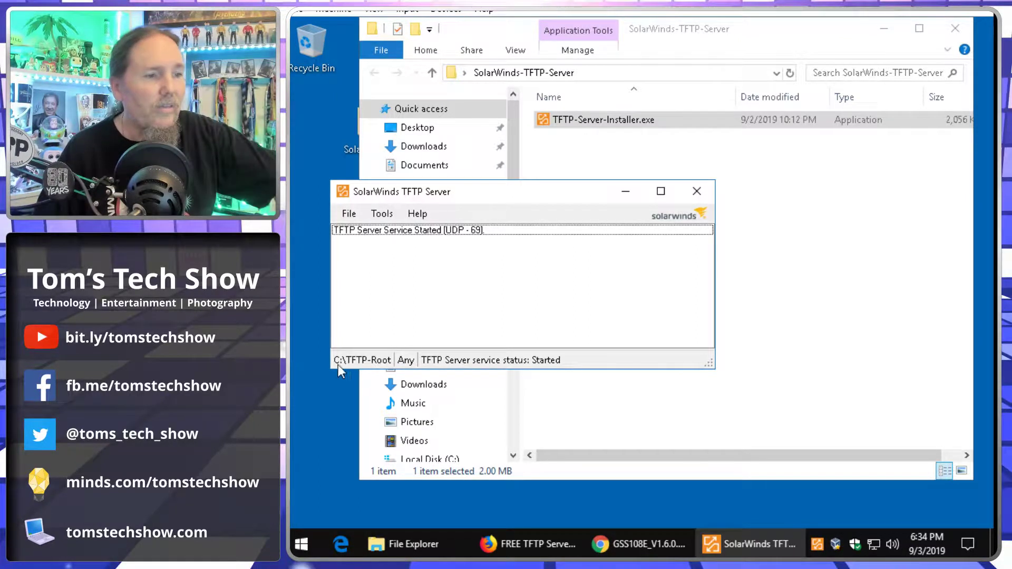
{"action": "left_click", "coordinate": [393, 543]}
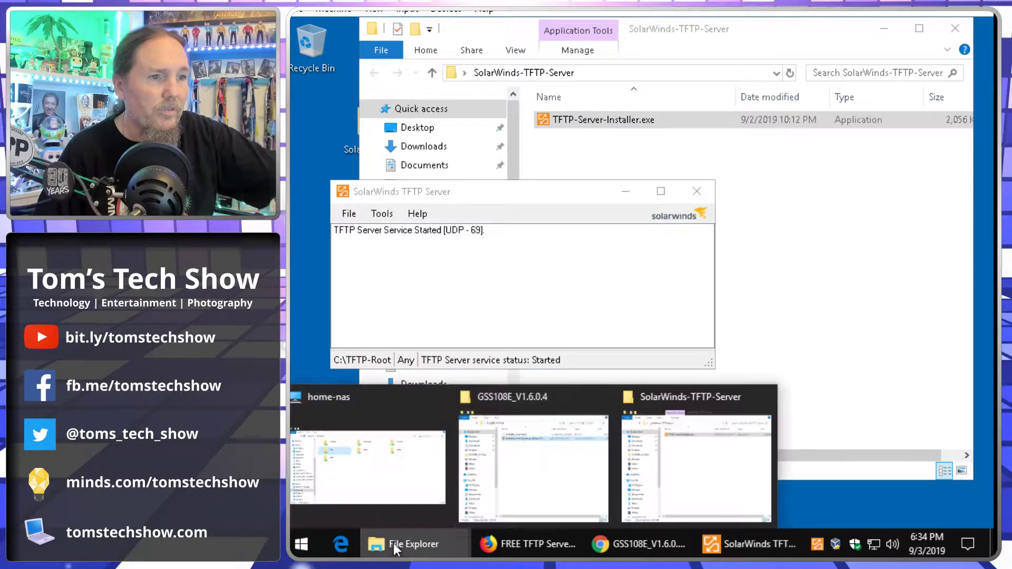
- Copy GSS108E_V1.6.0.4.bin from the firmware folder and paste it into C:\TFTP-Root
{"action": "left_click", "coordinate": [552, 400]}
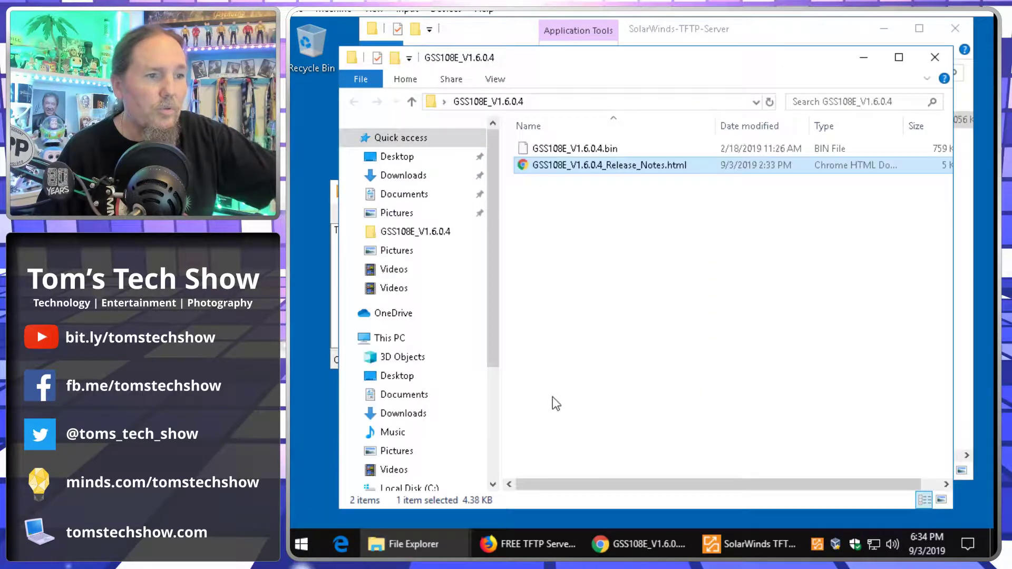
{"action": "left_click", "coordinate": [562, 148]}
{"action": "right_click", "coordinate": [563, 147]}
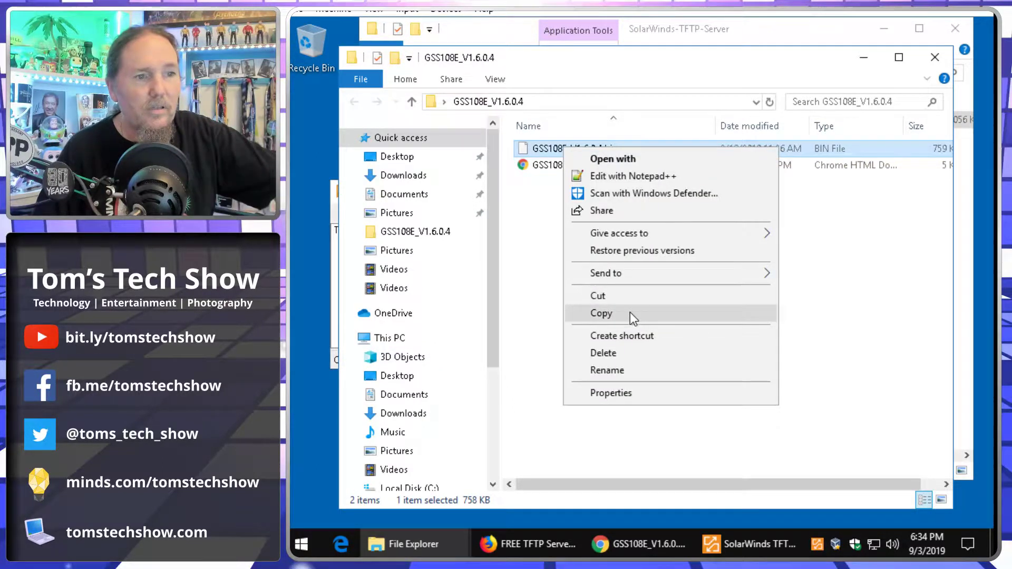
{"action": "left_click", "coordinate": [601, 313]}
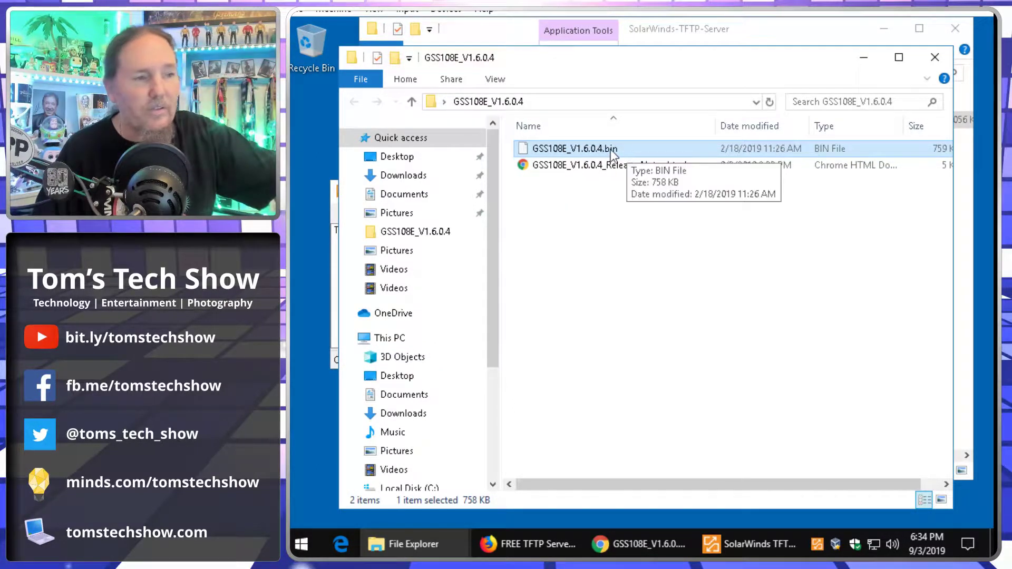
{"action": "scroll", "coordinate": [464, 369], "scroll_direction": "down", "scroll_amount": 2}
{"action": "left_click", "coordinate": [423, 402]}
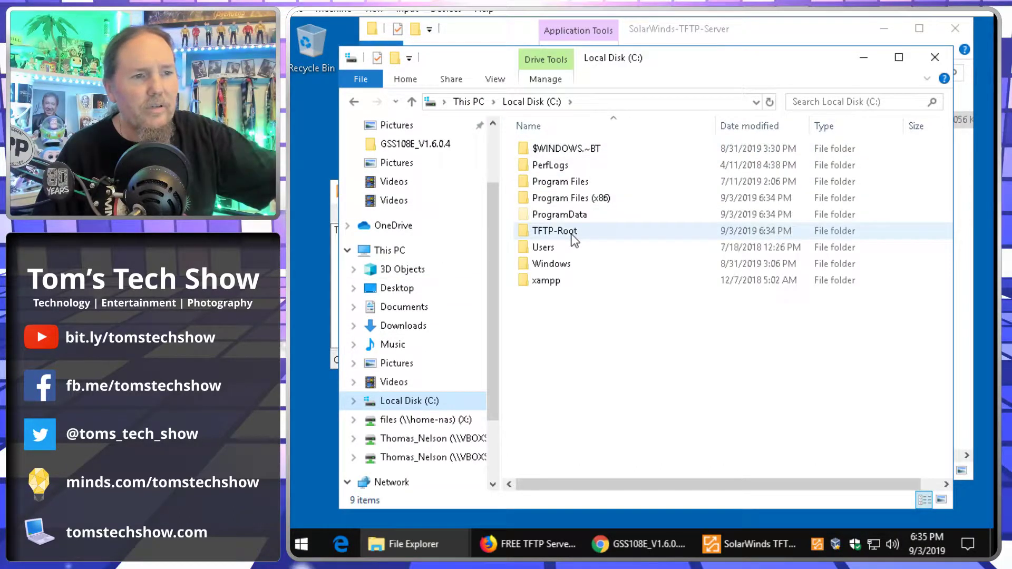
{"action": "double_click", "coordinate": [571, 235]}
{"action": "right_click", "coordinate": [586, 206]}
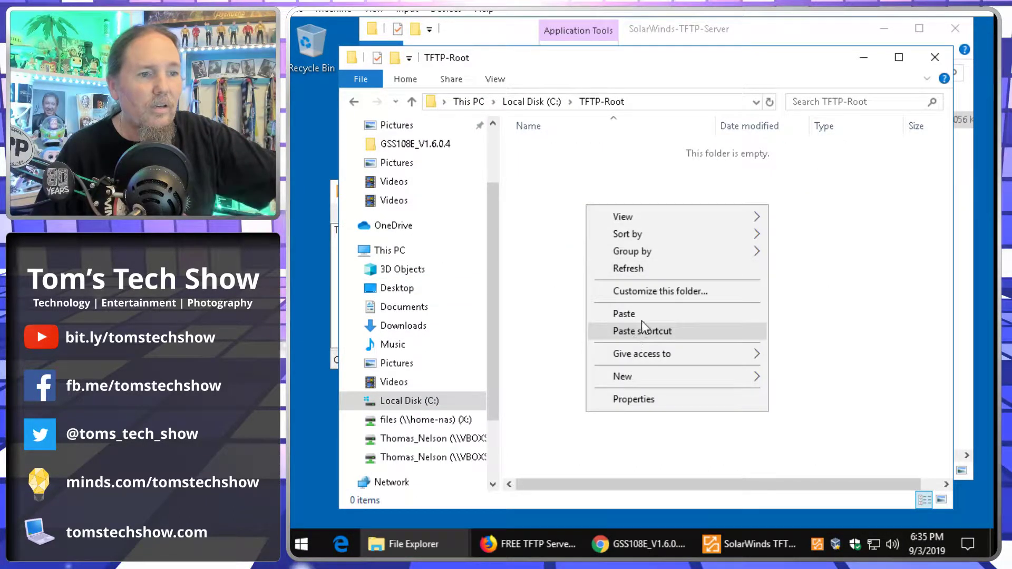
{"action": "left_click", "coordinate": [613, 314]}
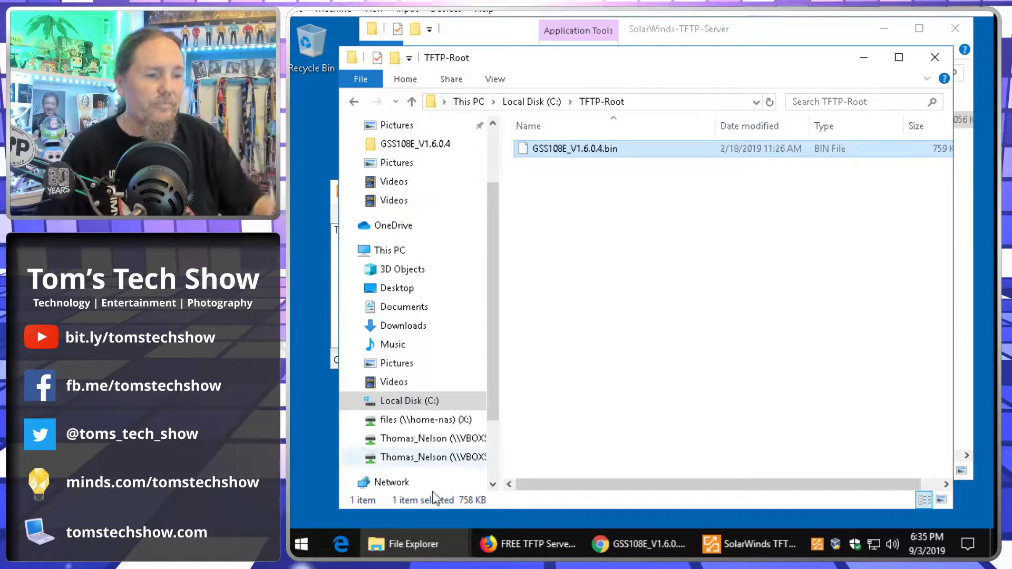
{"action": "left_click", "coordinate": [302, 546]}
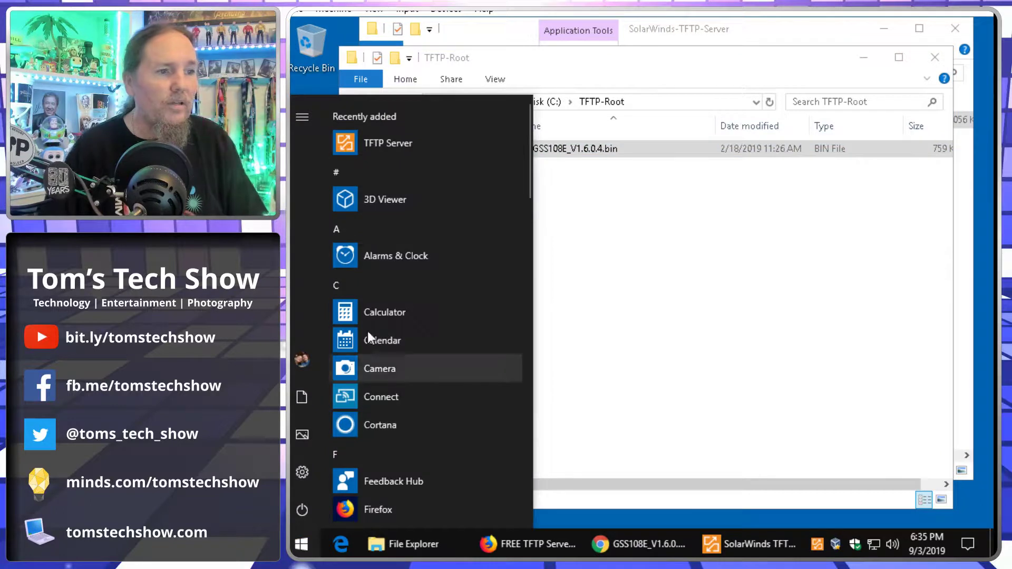
- Run ipconfig in Command Prompt, showing IPv4 192.168.1.47 and gateway 192.168.1.1
{"action": "left_click", "coordinate": [772, 407]}
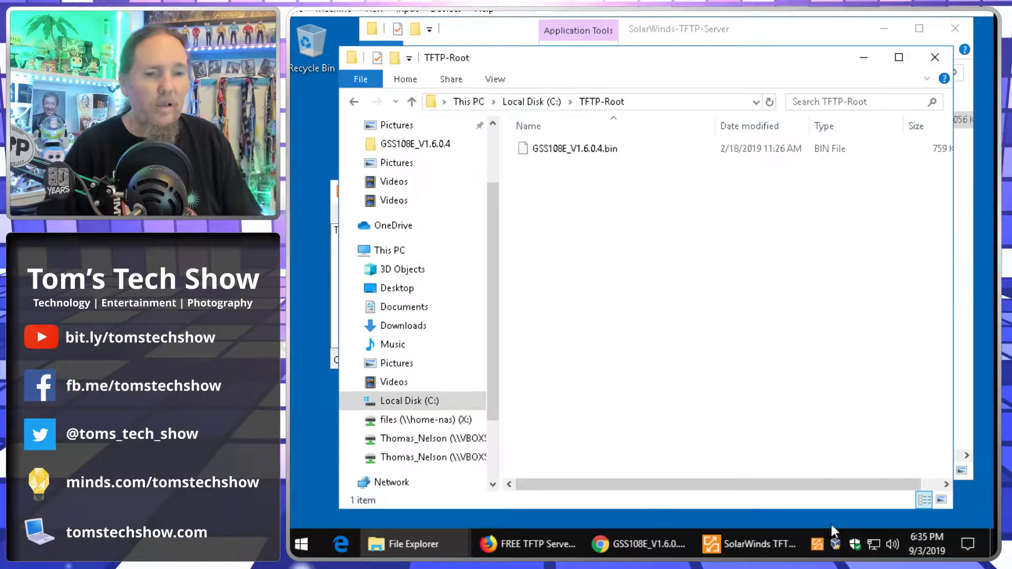
{"action": "left_click", "coordinate": [302, 544]}
{"action": "scroll", "coordinate": [420, 474], "scroll_direction": "down", "scroll_amount": 10}
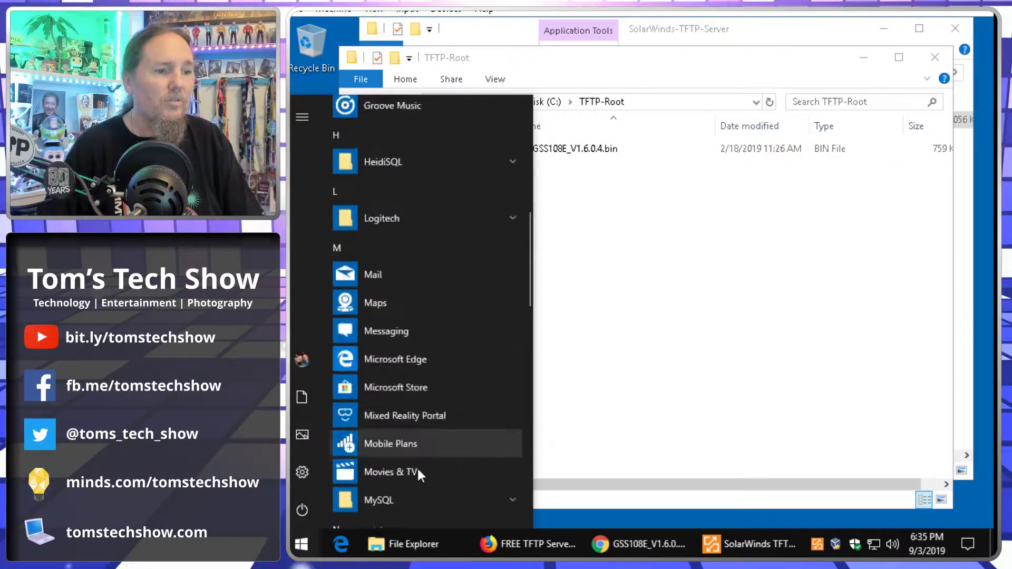
{"action": "scroll", "coordinate": [418, 467], "scroll_direction": "down", "scroll_amount": 10}
{"action": "left_click", "coordinate": [408, 388]}
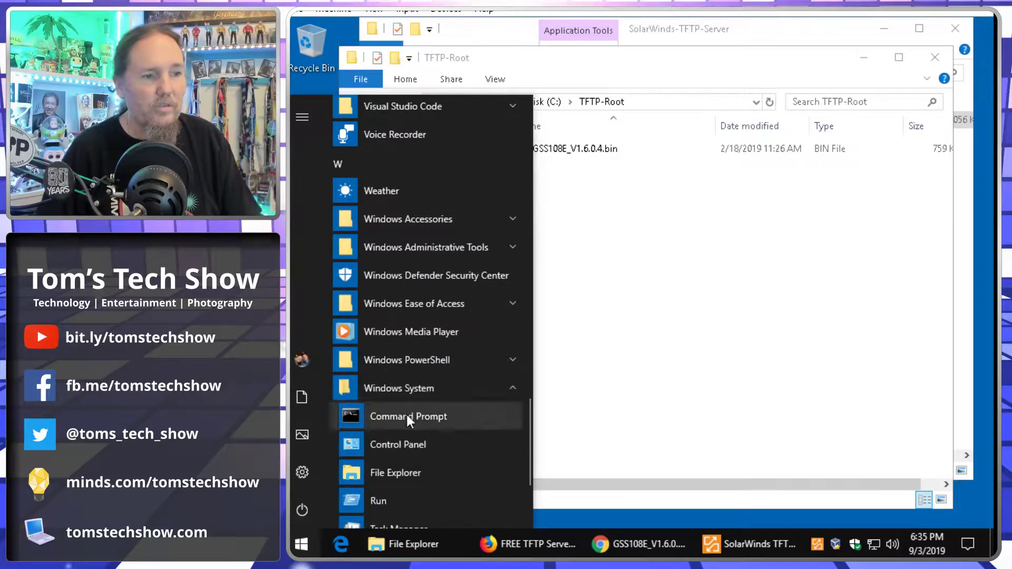
{"action": "left_click", "coordinate": [407, 416]}
{"action": "type", "text": "ipconfig"}
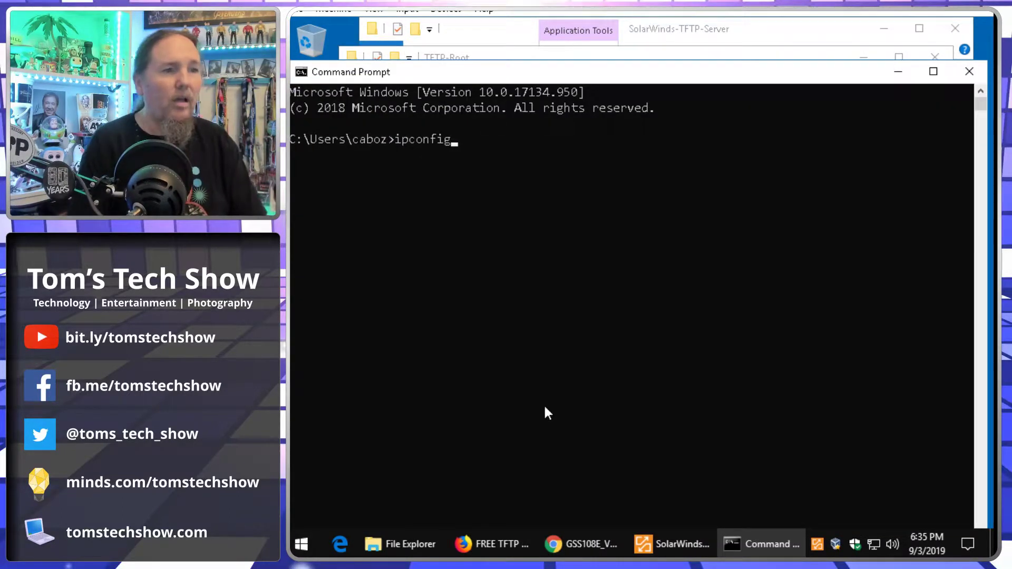
{"action": "key", "text": "Return"}
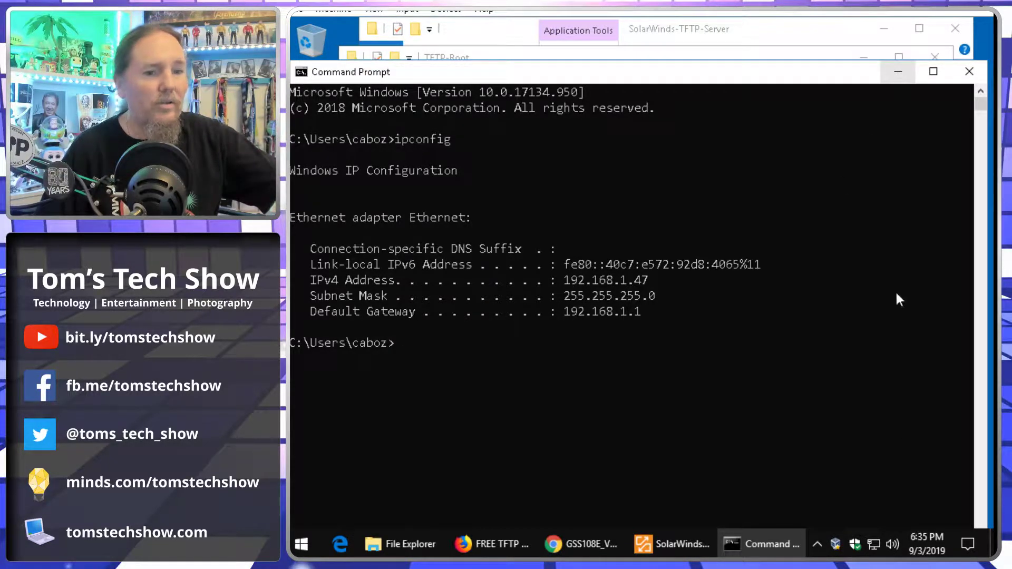
{"action": "right_click", "coordinate": [874, 544]}
- Open Windows Defender Firewall with Advanced Security via Network & Internet settings to view the Domain, Private and Public profiles
{"action": "left_click", "coordinate": [876, 531]}
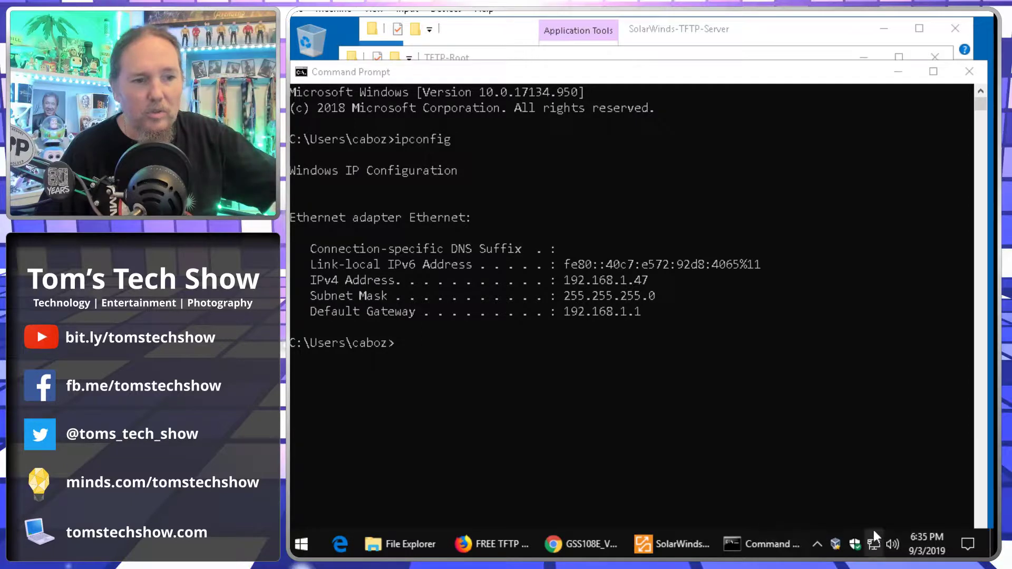
{"action": "scroll", "coordinate": [604, 452], "scroll_direction": "down", "scroll_amount": 5}
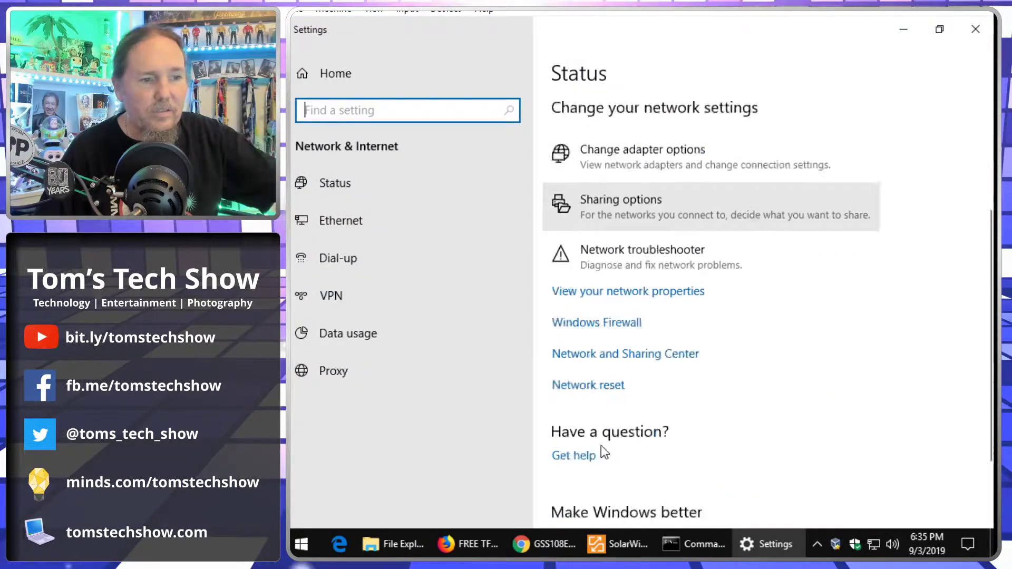
{"action": "scroll", "coordinate": [603, 448], "scroll_direction": "down", "scroll_amount": 2}
{"action": "left_click", "coordinate": [795, 354]}
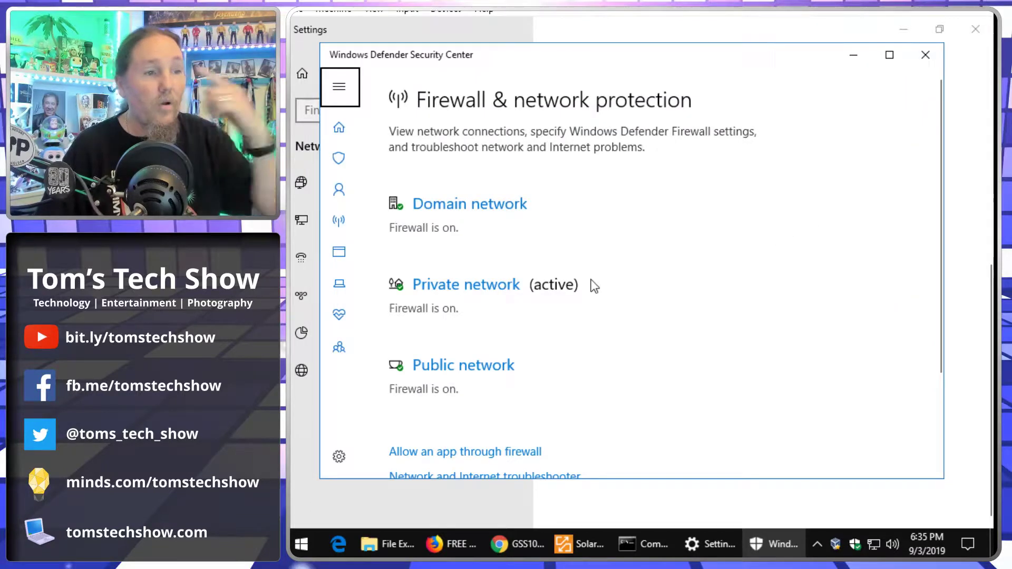
{"action": "scroll", "coordinate": [585, 366], "scroll_direction": "down", "scroll_amount": 3}
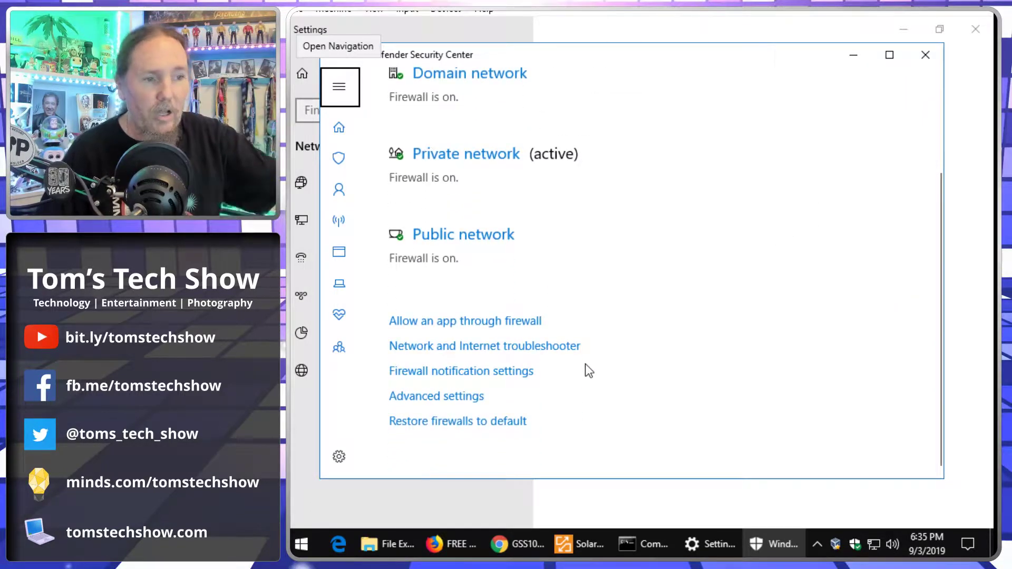
{"action": "left_click", "coordinate": [463, 398]}
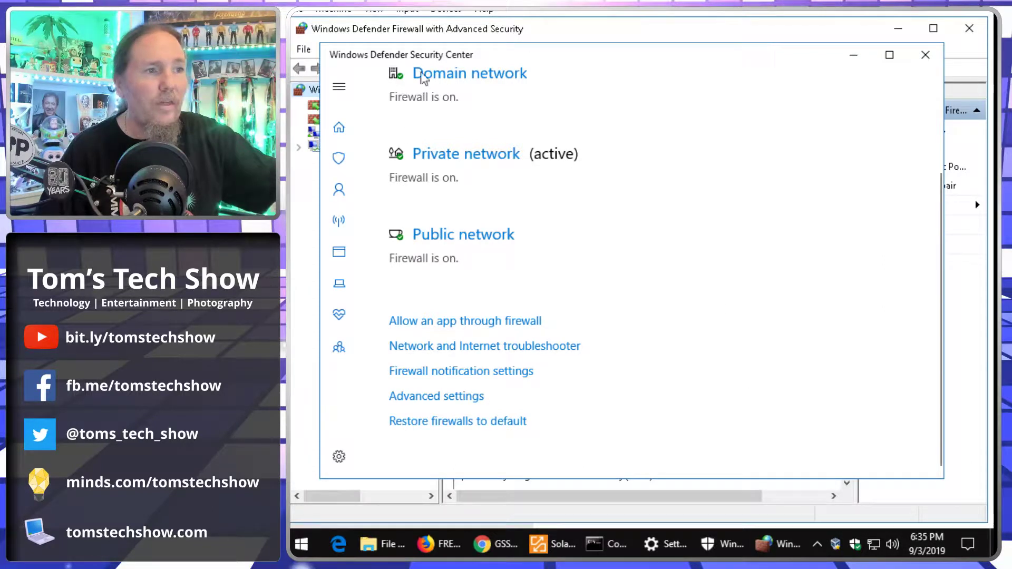
{"action": "left_click", "coordinate": [553, 30]}
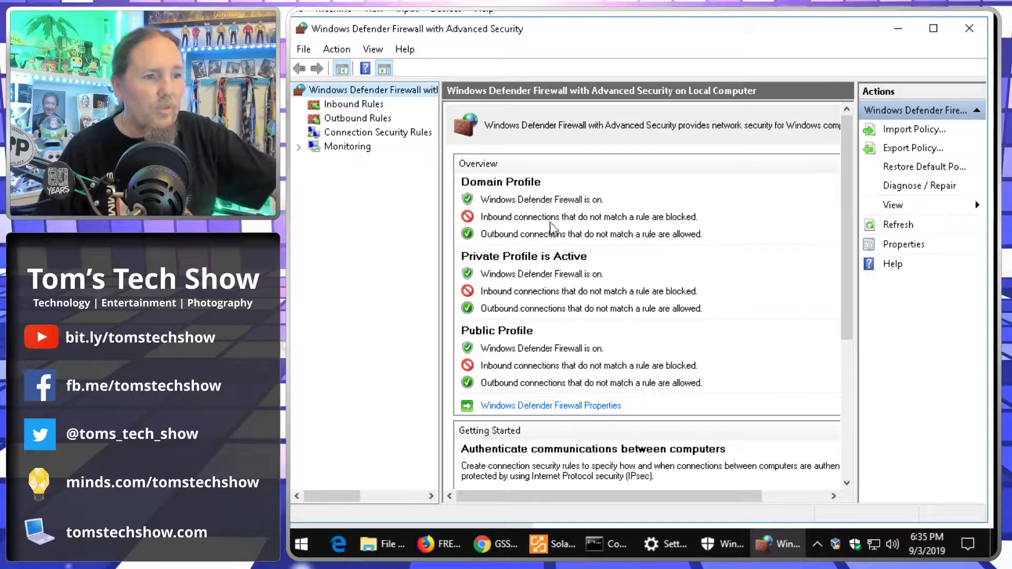
{"action": "scroll", "coordinate": [640, 359], "scroll_direction": "down", "scroll_amount": 5}
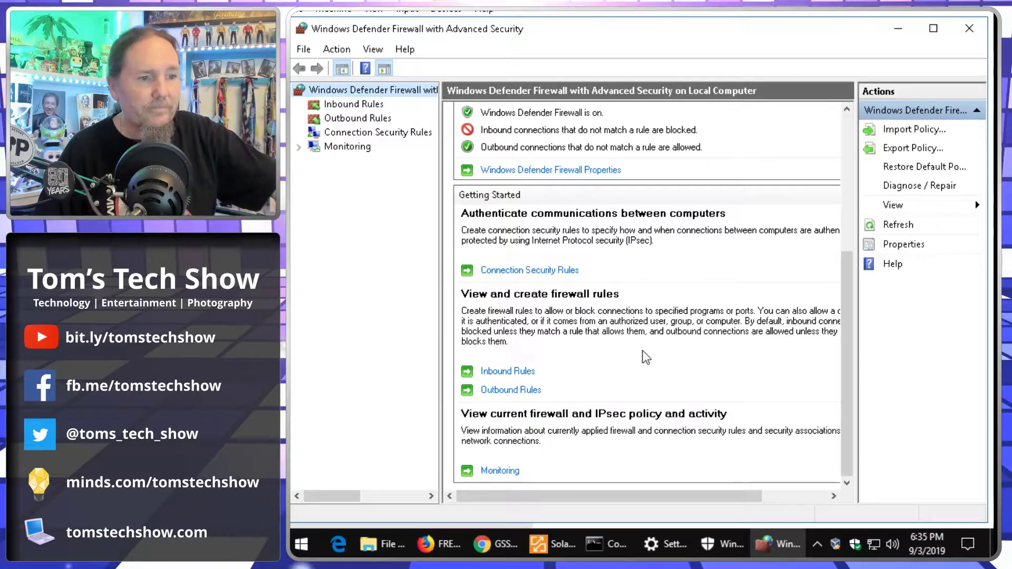
{"action": "scroll", "coordinate": [613, 406], "scroll_direction": "up", "scroll_amount": 5}
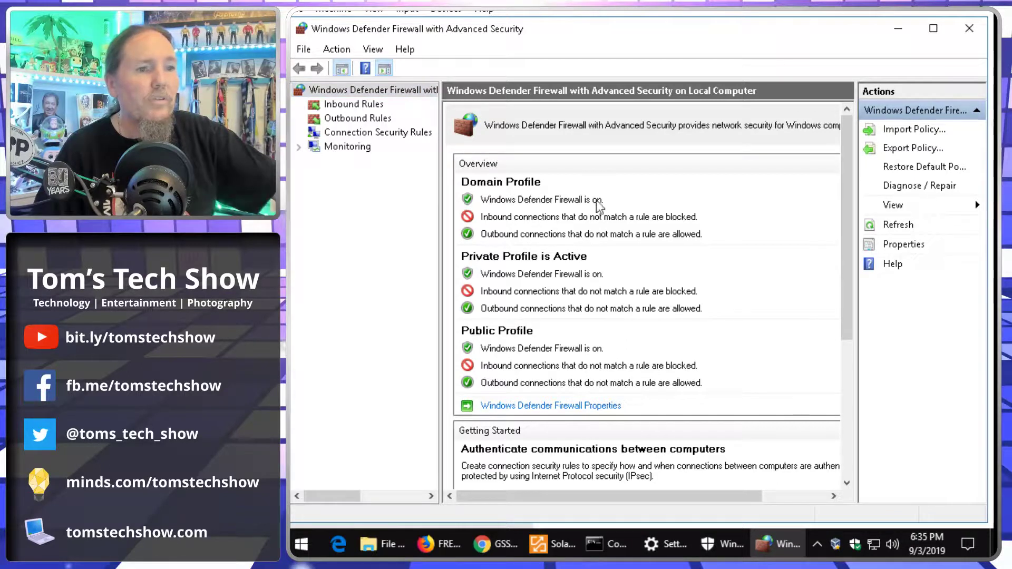
- In Firewall Properties, set Firewall state to Off for the Domain and Private profiles, applying each
{"action": "left_click", "coordinate": [903, 243]}
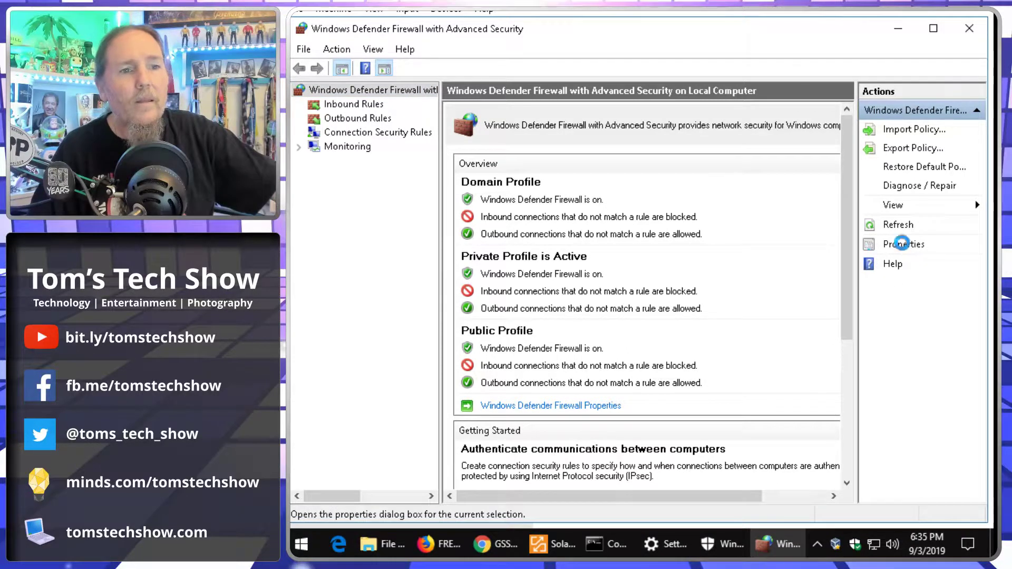
{"action": "left_click", "coordinate": [707, 193]}
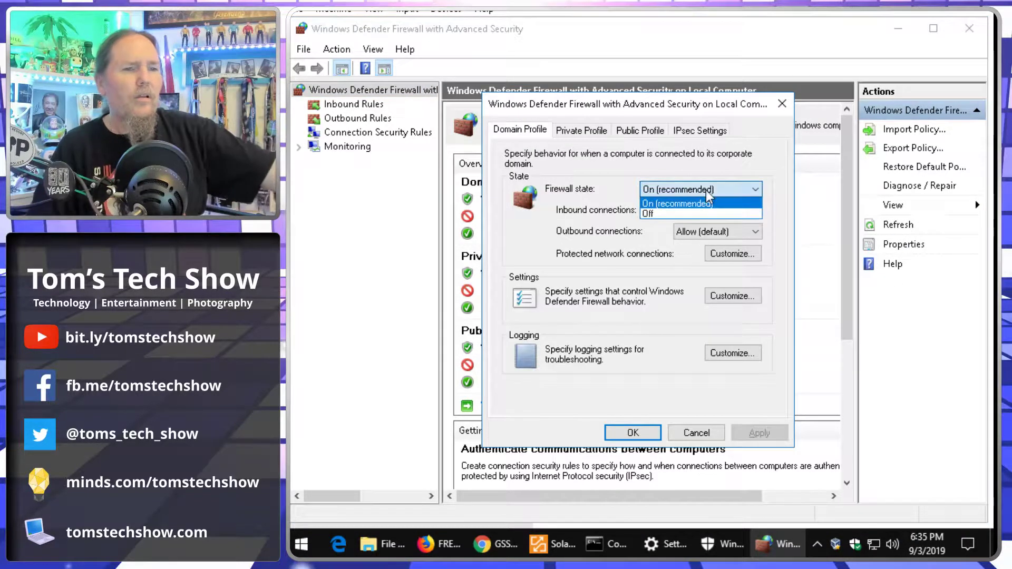
{"action": "left_click", "coordinate": [703, 213]}
{"action": "left_click", "coordinate": [767, 433]}
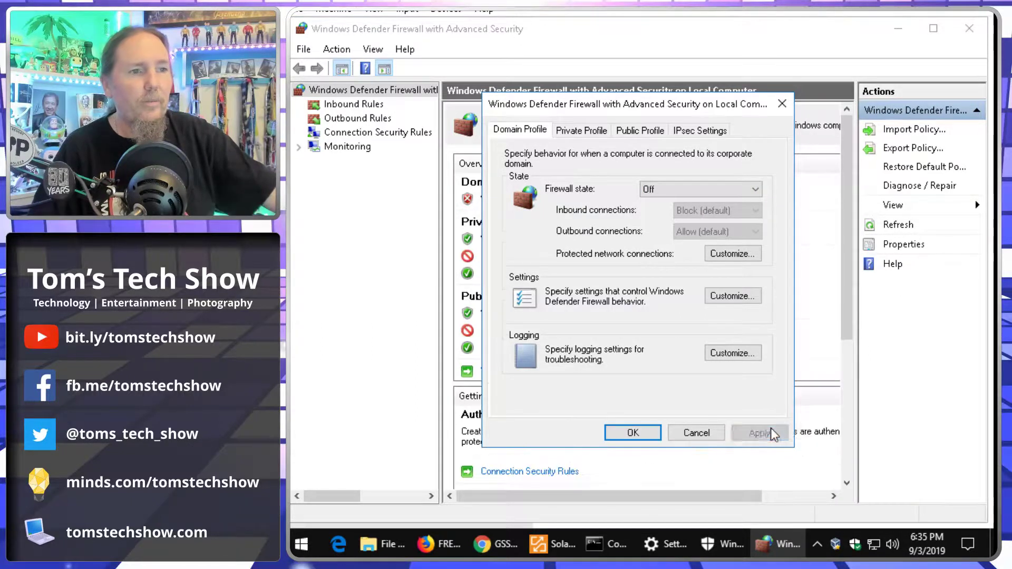
{"action": "left_click", "coordinate": [584, 132]}
{"action": "left_click", "coordinate": [738, 193]}
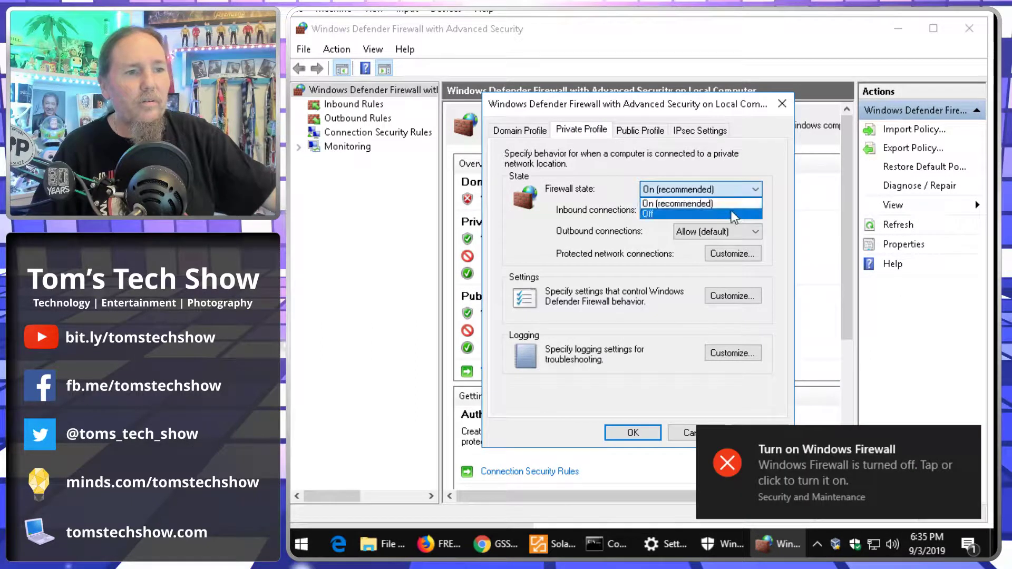
{"action": "left_click", "coordinate": [733, 214]}
{"action": "left_click", "coordinate": [967, 435]}
{"action": "left_click", "coordinate": [759, 433]}
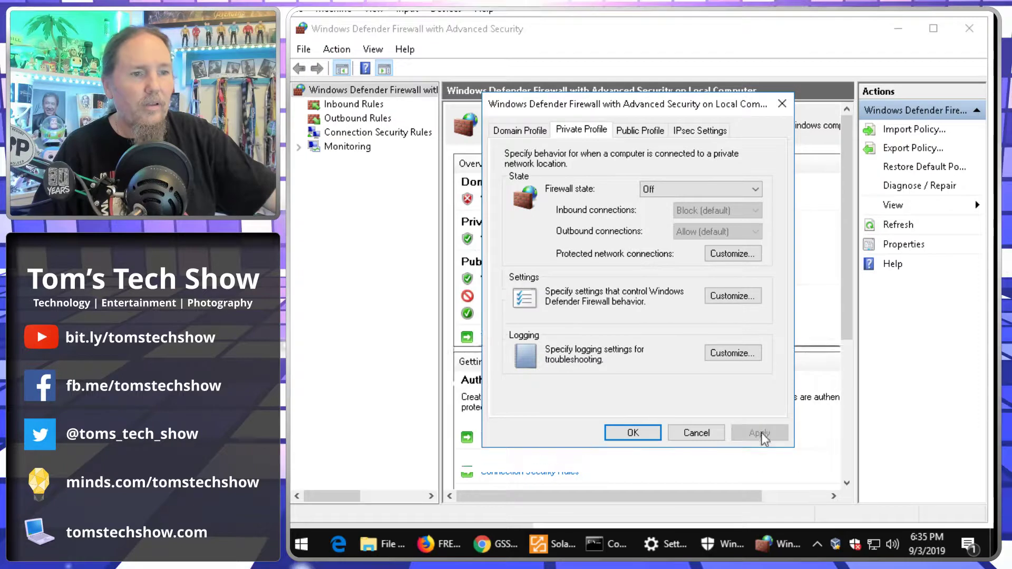
- Set the Public profile firewall state to Off as well, then confirm with OK
{"action": "left_click", "coordinate": [639, 130]}
{"action": "left_click", "coordinate": [716, 190]}
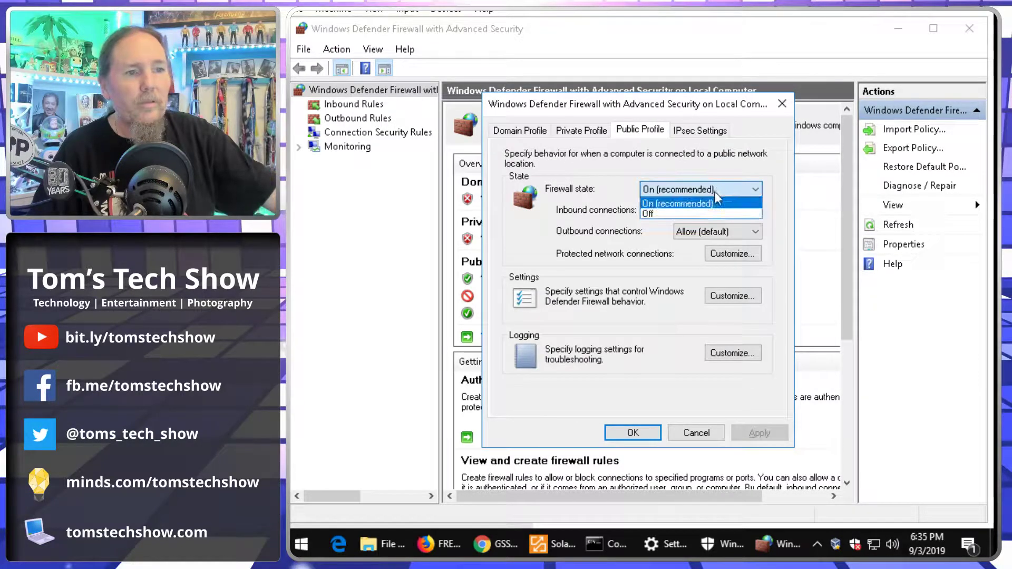
{"action": "left_click", "coordinate": [717, 213]}
{"action": "left_click", "coordinate": [759, 433]}
{"action": "left_click", "coordinate": [635, 434]}
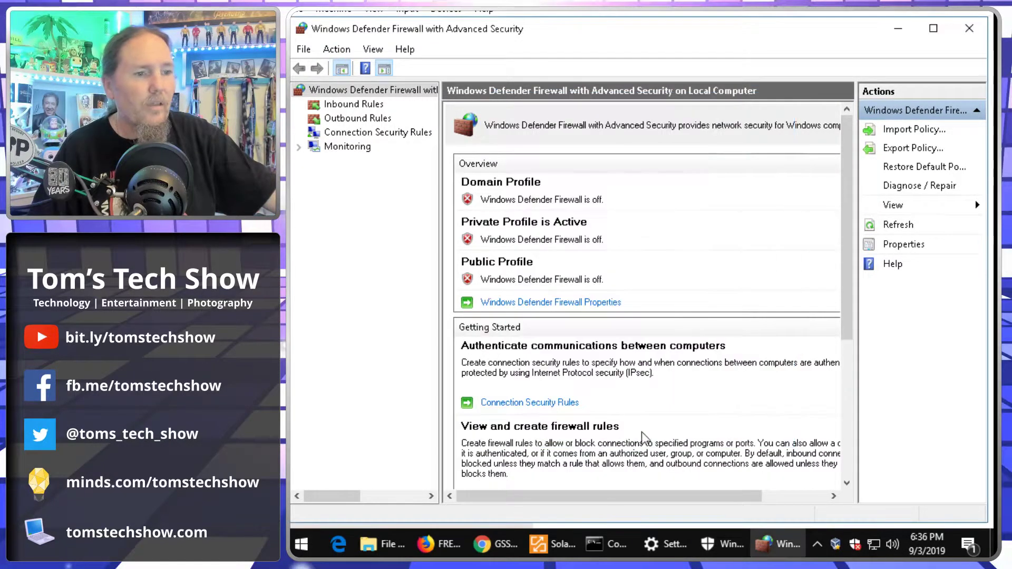
- Clear away the firewall, Settings, Command Prompt and TFTP windows, then return to Firefox's Netgear ProSafe tab
{"action": "left_click", "coordinate": [898, 30]}
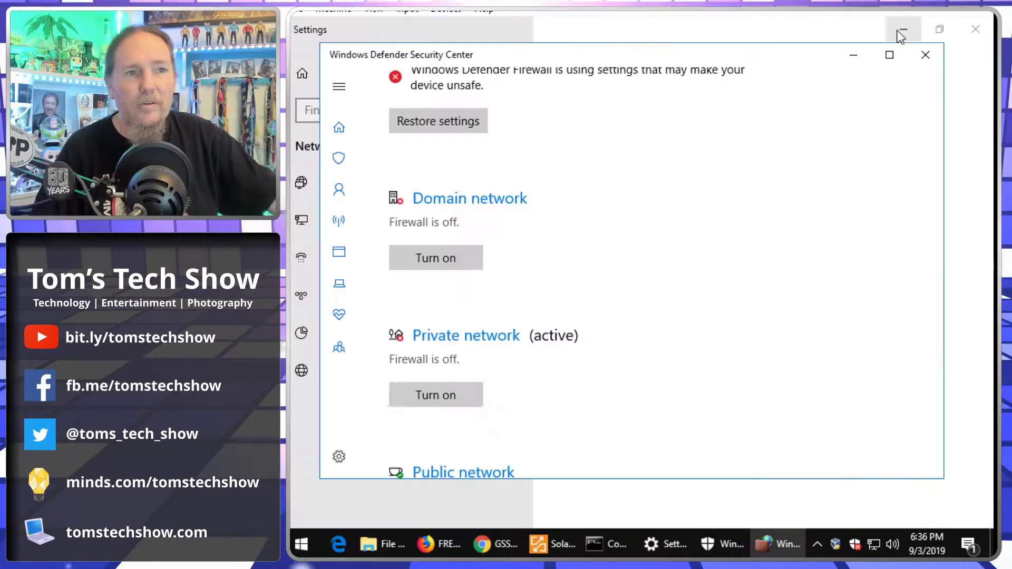
{"action": "left_click", "coordinate": [854, 54]}
{"action": "left_click", "coordinate": [903, 30]}
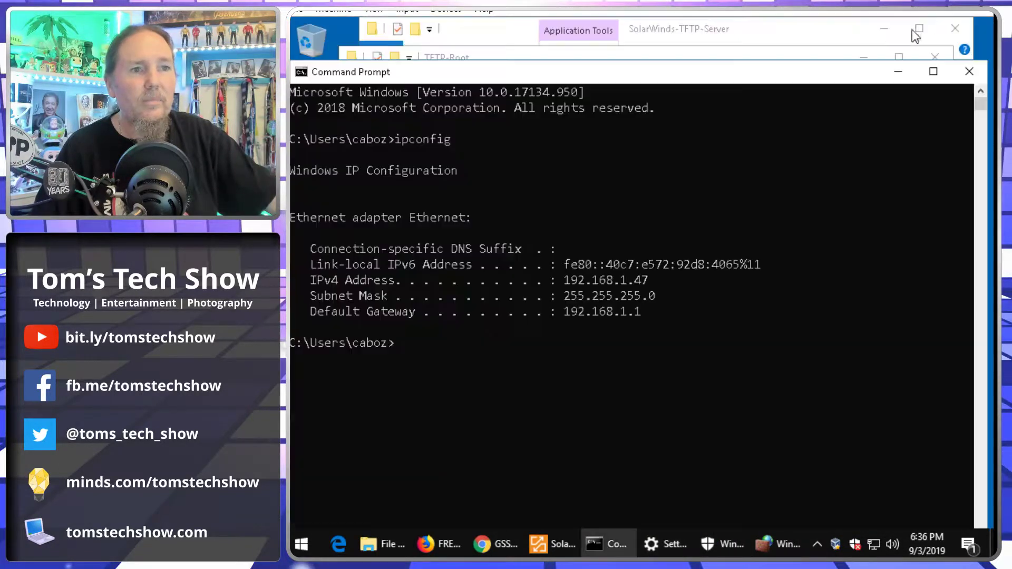
{"action": "left_click", "coordinate": [898, 72]}
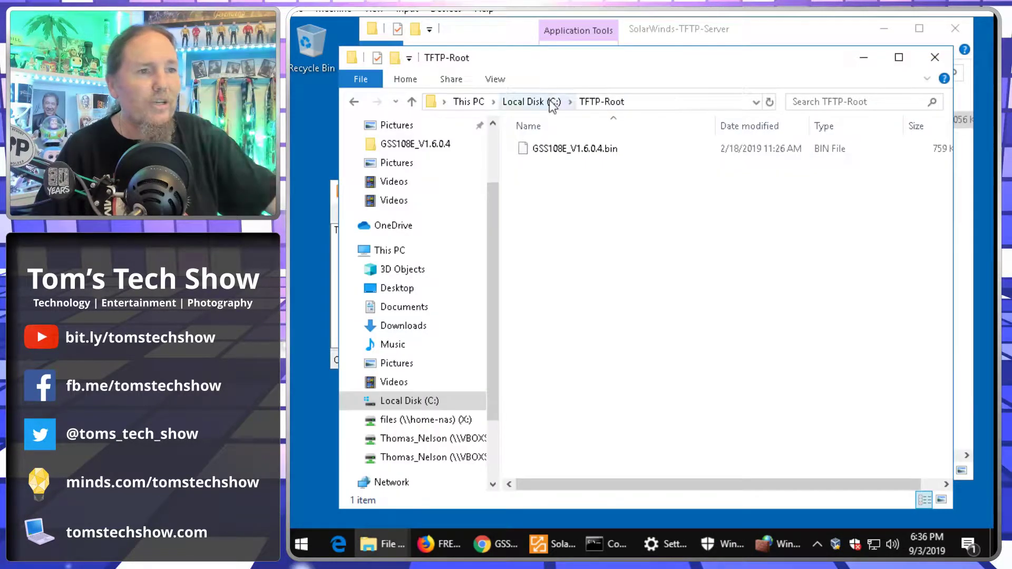
{"action": "left_click", "coordinate": [934, 57]}
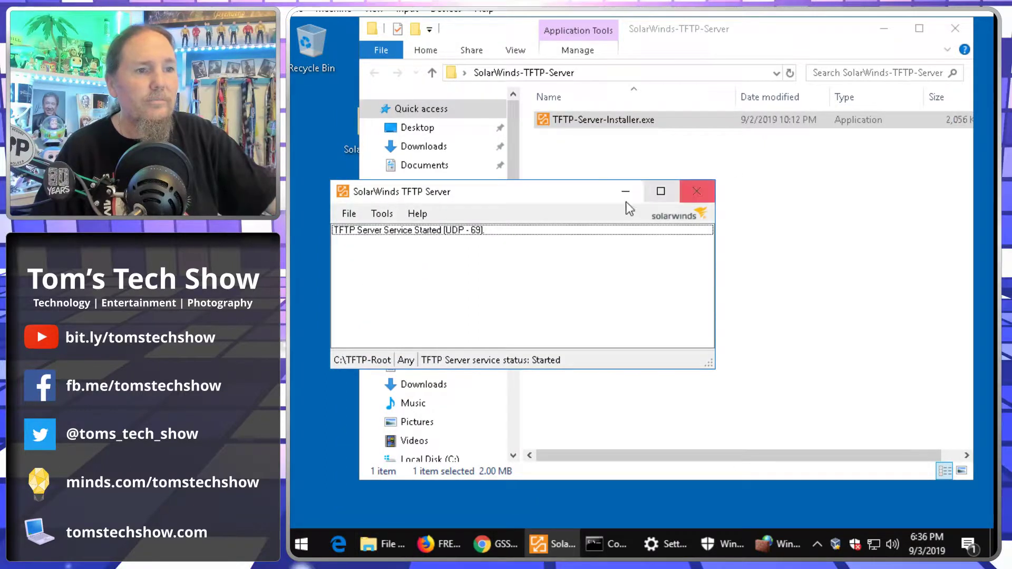
{"action": "left_click", "coordinate": [697, 191]}
{"action": "left_click", "coordinate": [490, 545]}
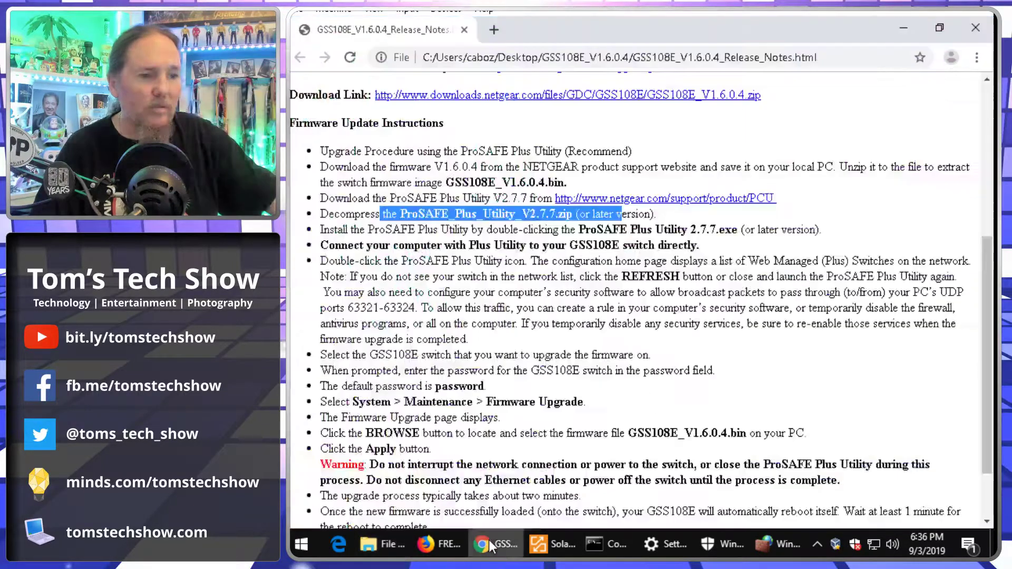
{"action": "left_click", "coordinate": [438, 545]}
{"action": "left_click", "coordinate": [551, 32]}
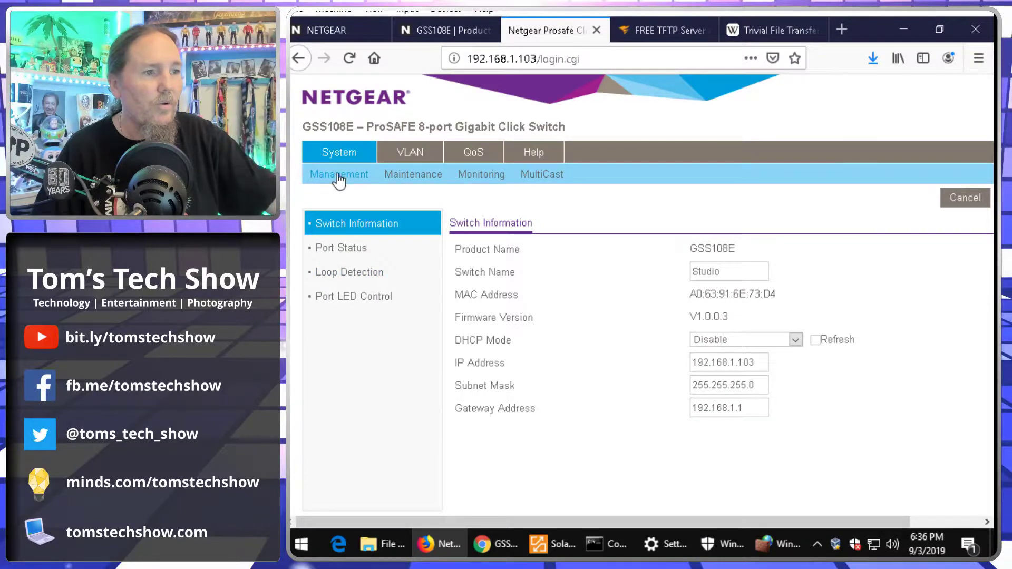
- Go to Maintenance > Firmware Upgrade and put the GSS108E into Loader Mode
{"action": "left_click", "coordinate": [419, 177]}
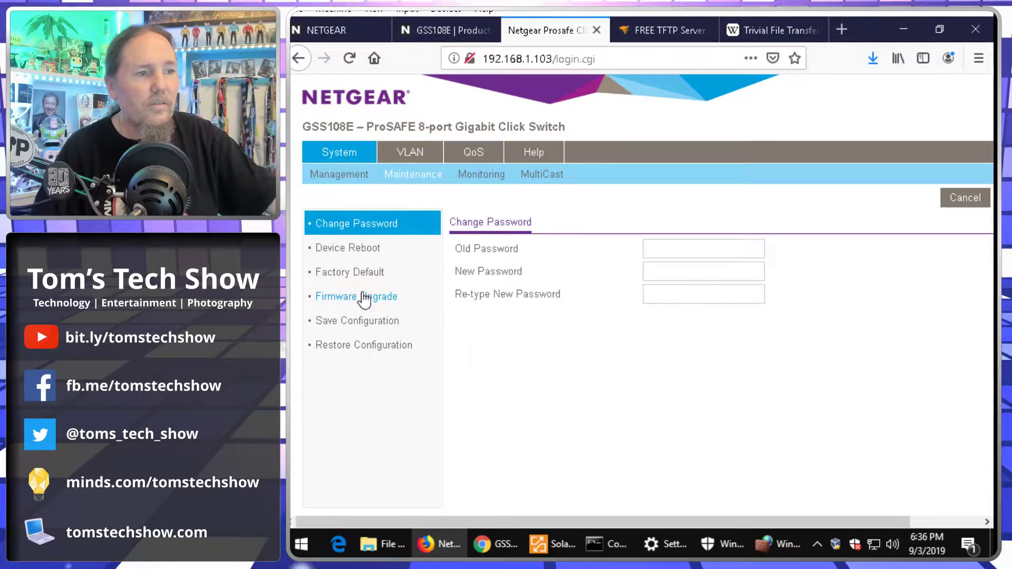
{"action": "left_click", "coordinate": [361, 296]}
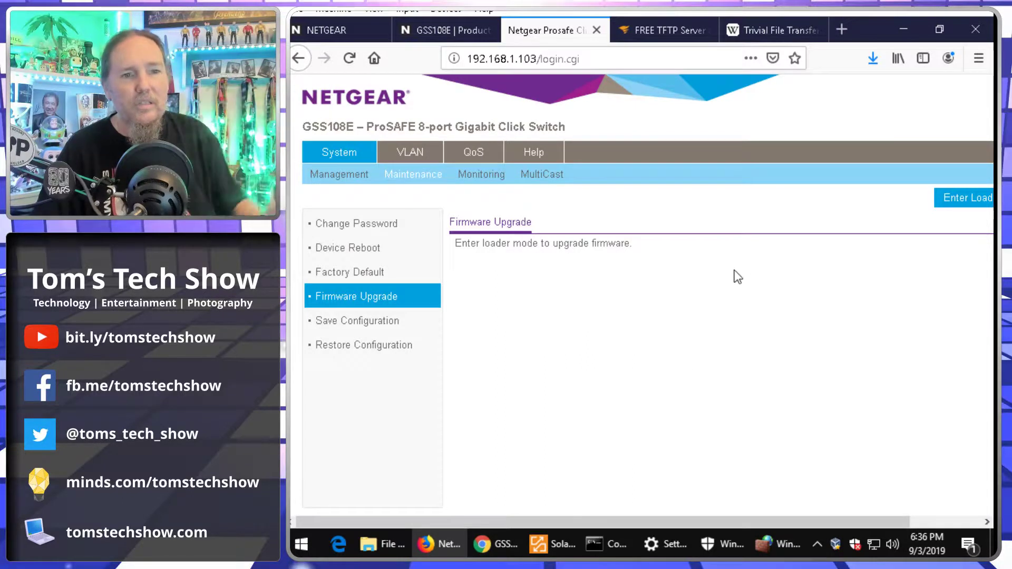
{"action": "left_click_drag", "start_coordinate": [895, 522], "coordinate": [475, 296]}
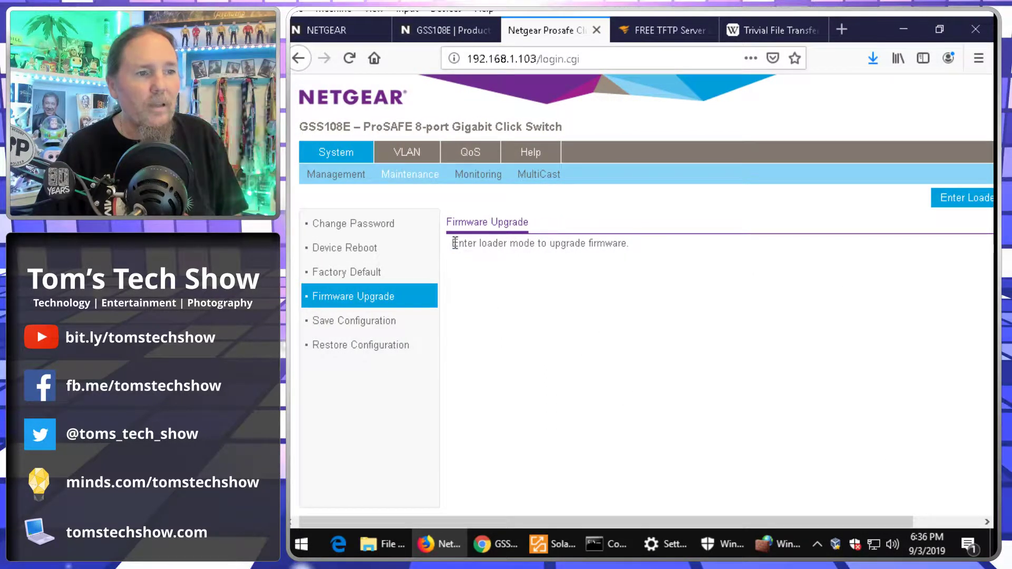
{"action": "left_click_drag", "start_coordinate": [453, 242], "coordinate": [662, 253]}
{"action": "left_click", "coordinate": [710, 321]}
{"action": "left_click", "coordinate": [927, 522]}
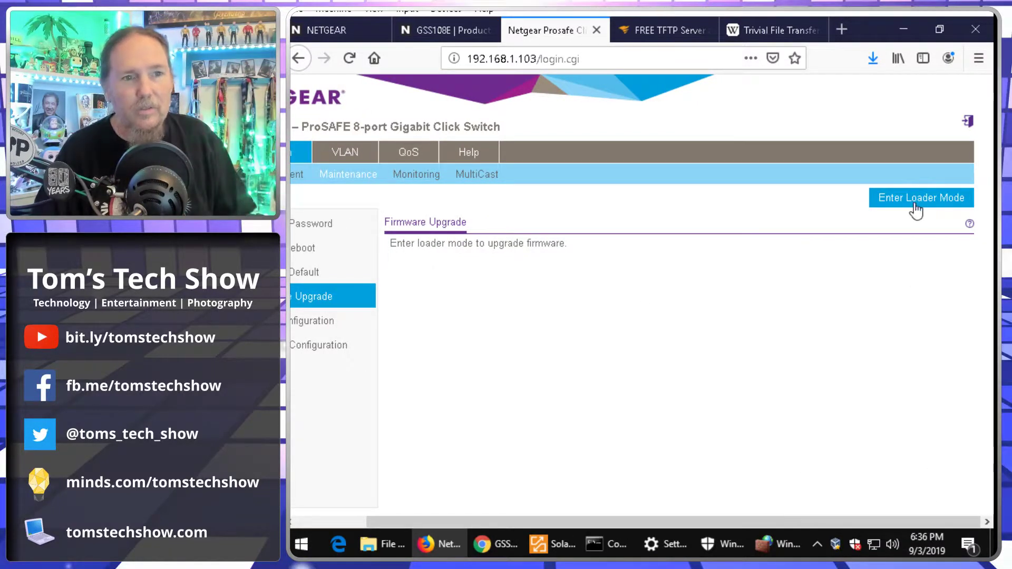
{"action": "left_click", "coordinate": [916, 209]}
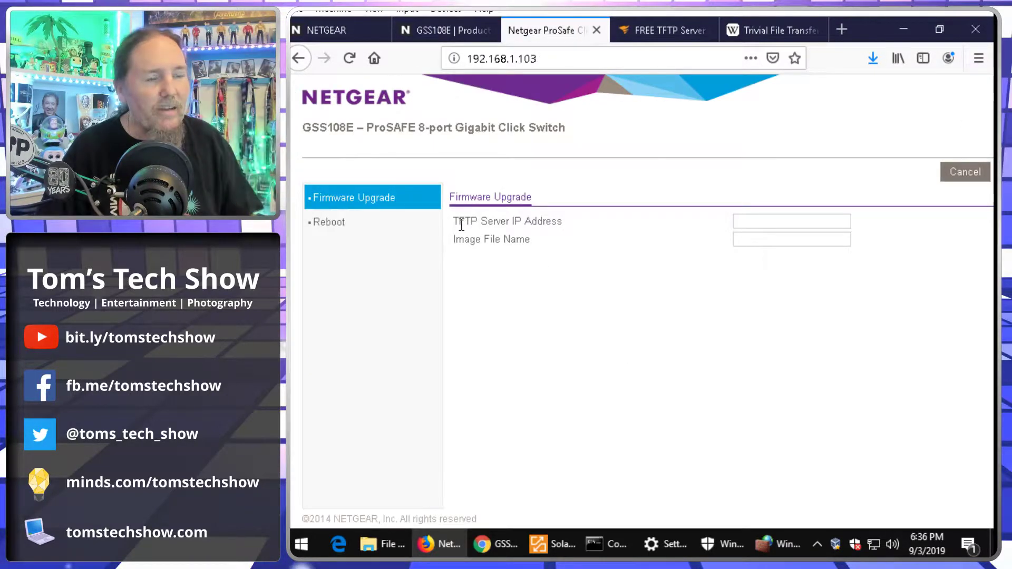
- Enter 192.168.1.47 as the TFTP Server IP Address, then move to the Image File Name field
{"action": "left_click_drag", "start_coordinate": [458, 222], "coordinate": [567, 231]}
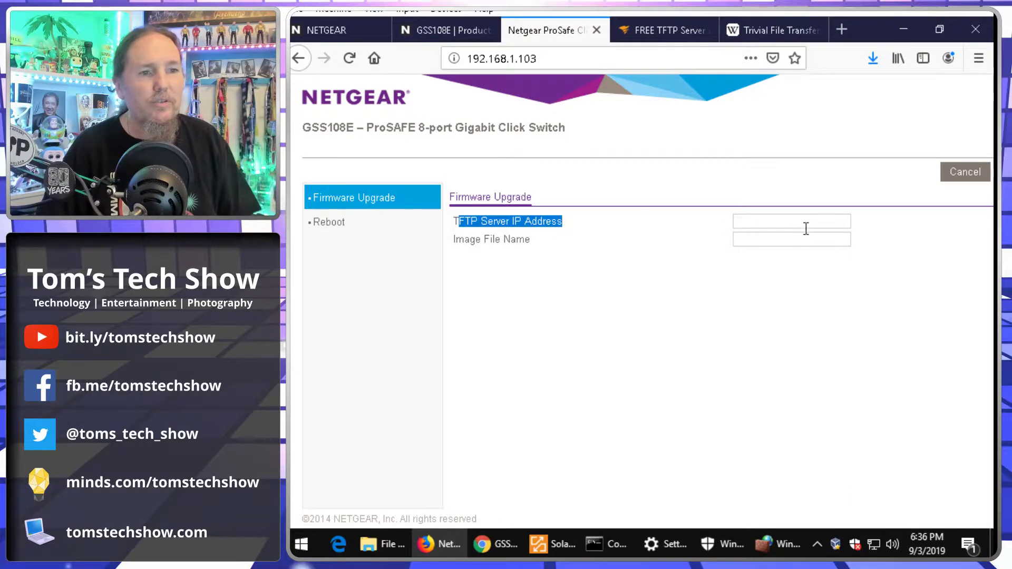
{"action": "left_click", "coordinate": [806, 227]}
{"action": "type", "text": "192.168.1.47"}
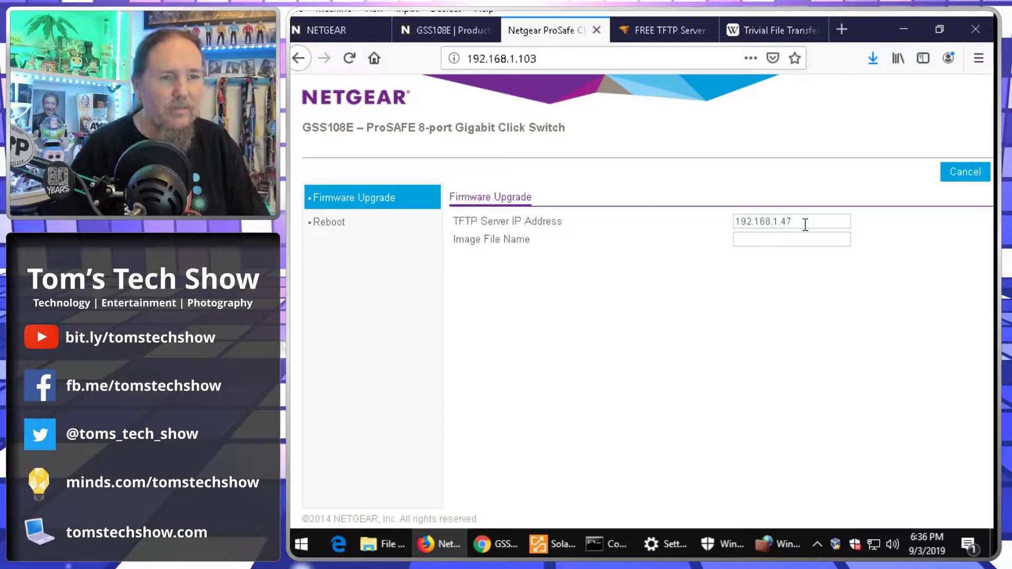
{"action": "left_click", "coordinate": [782, 238]}
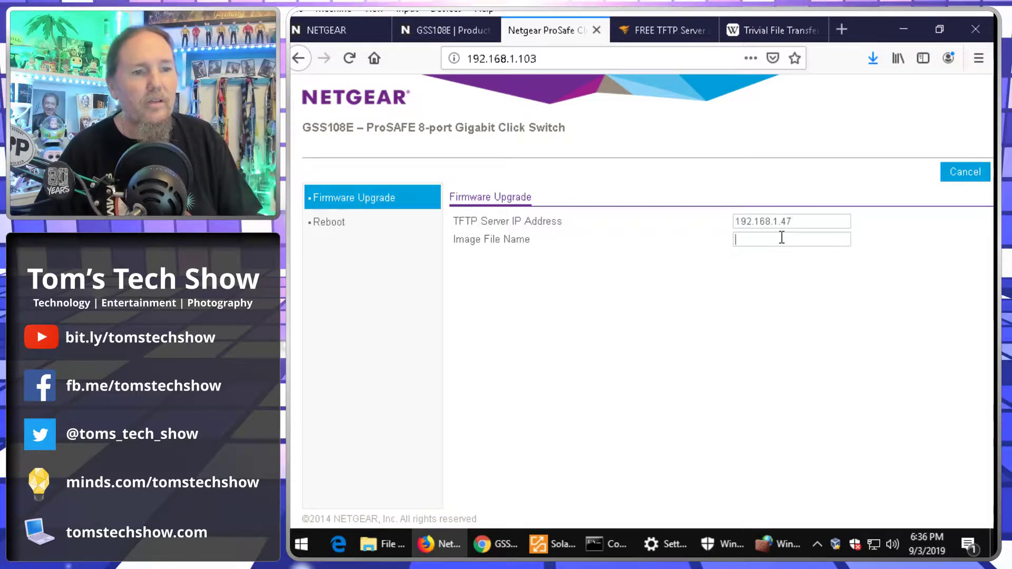
{"action": "left_click", "coordinate": [401, 545]}
- Copy the file name GSS108E_V1.6.0.4.bin from the TFTP-Root folder in File Explorer
{"action": "left_click", "coordinate": [527, 474]}
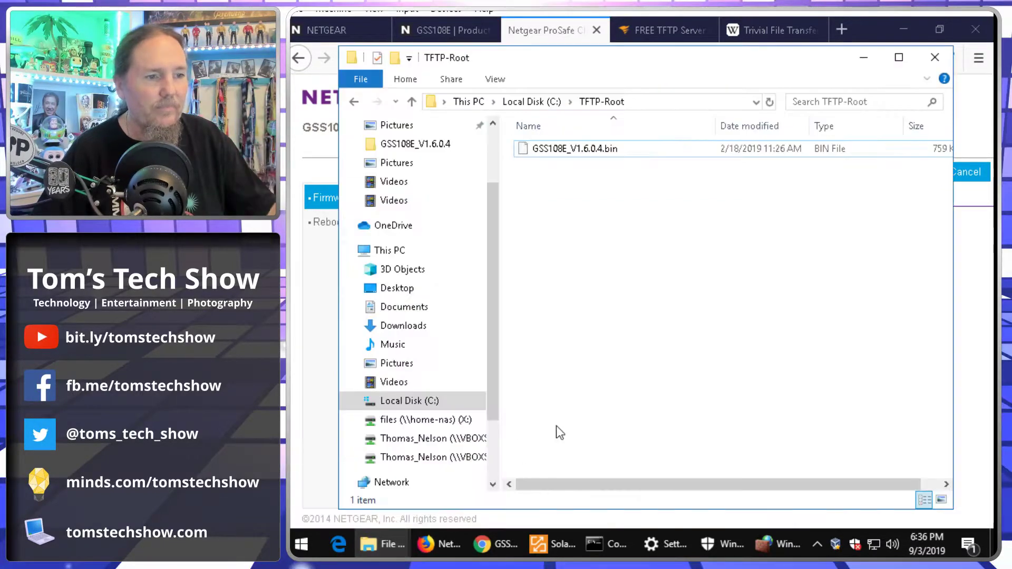
{"action": "left_click", "coordinate": [580, 151]}
{"action": "left_click", "coordinate": [582, 152]}
{"action": "left_click", "coordinate": [622, 148]}
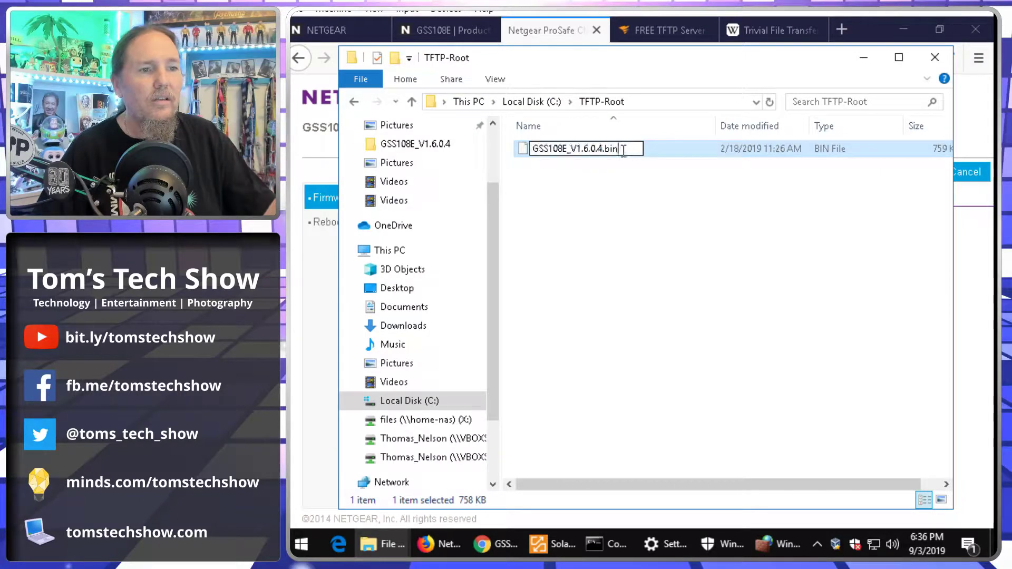
{"action": "left_click_drag", "start_coordinate": [622, 148], "coordinate": [532, 148]}
{"action": "key", "text": "ctrl+c"}
{"action": "right_click", "coordinate": [551, 155]}
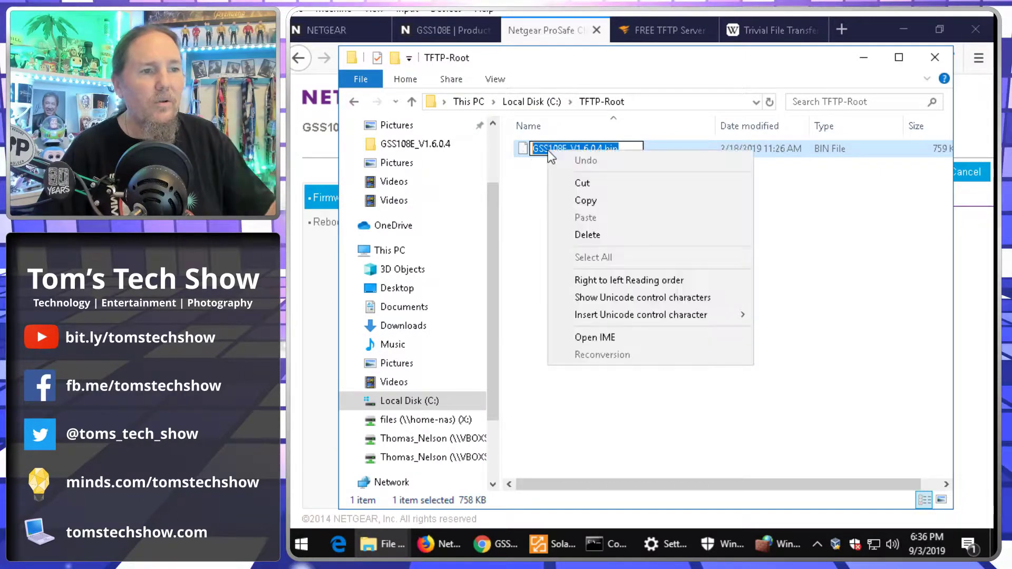
{"action": "left_click", "coordinate": [610, 203]}
- Paste GSS108E_V1.6.0.4.bin into the switch form's Image File Name field
{"action": "left_click", "coordinate": [956, 267]}
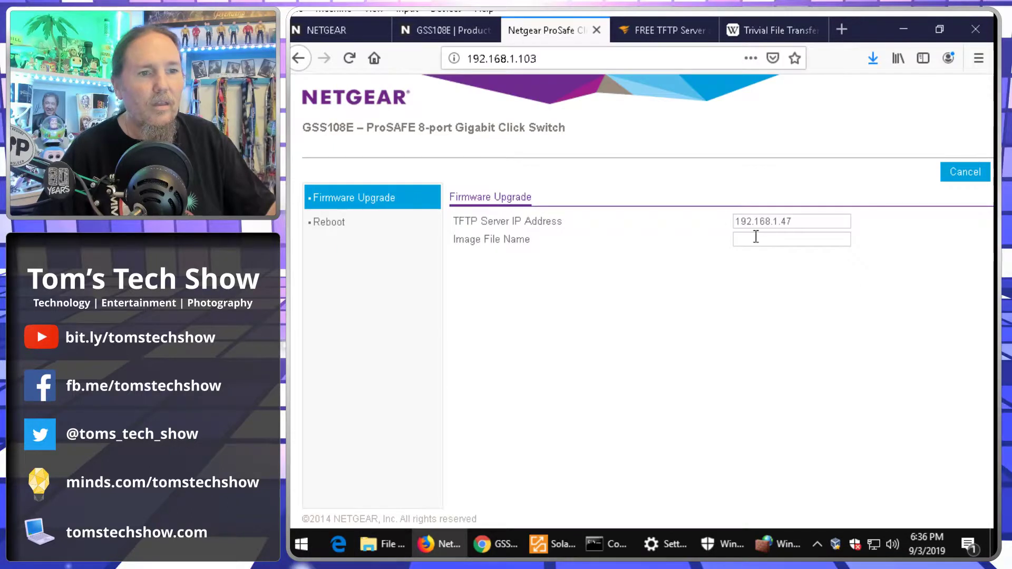
{"action": "right_click", "coordinate": [756, 236]}
{"action": "left_click", "coordinate": [754, 303]}
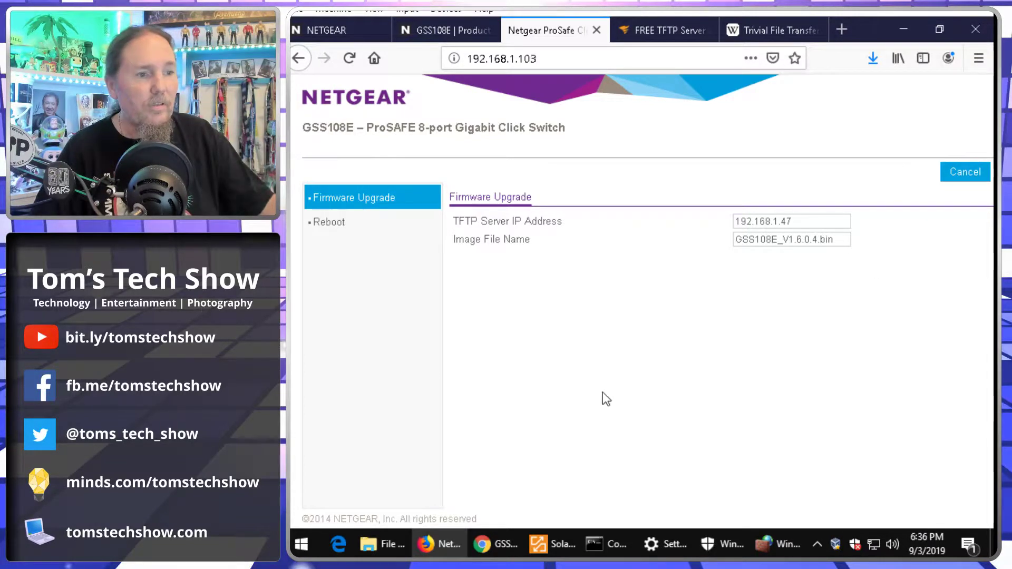
- Check the loader form holds image GSS108E_V1.6.0.4.bin and TFTP server IP 192.168.1.47
{"action": "right_click", "coordinate": [823, 370]}
{"action": "left_click", "coordinate": [939, 420]}
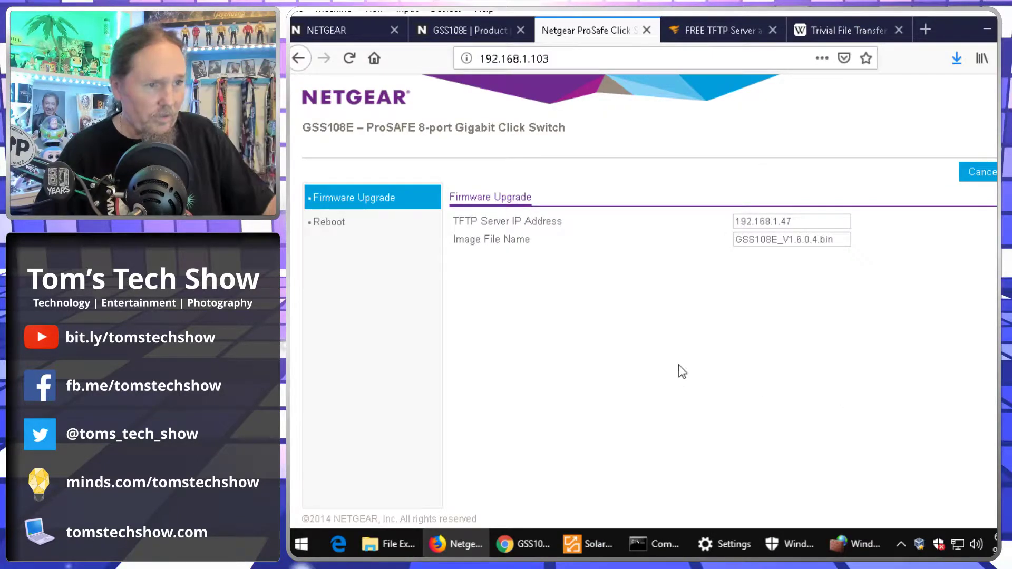
{"action": "left_click_drag", "start_coordinate": [813, 221], "coordinate": [723, 220]}
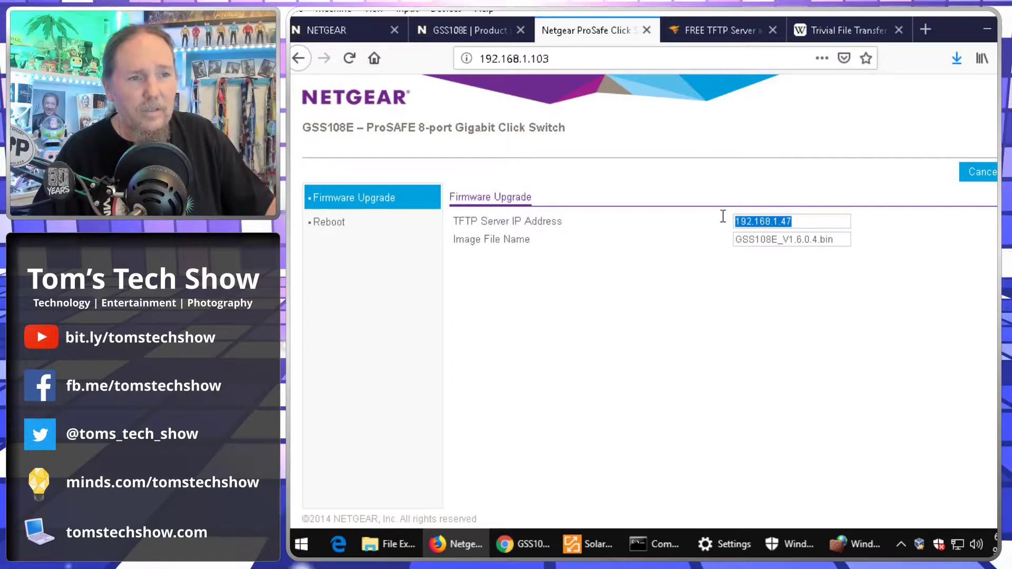
- Confirm SolarWinds TFTP Server is running on C:\TFTP-Root, then Apply the loader form to start the upgrade
{"action": "left_click", "coordinate": [594, 548]}
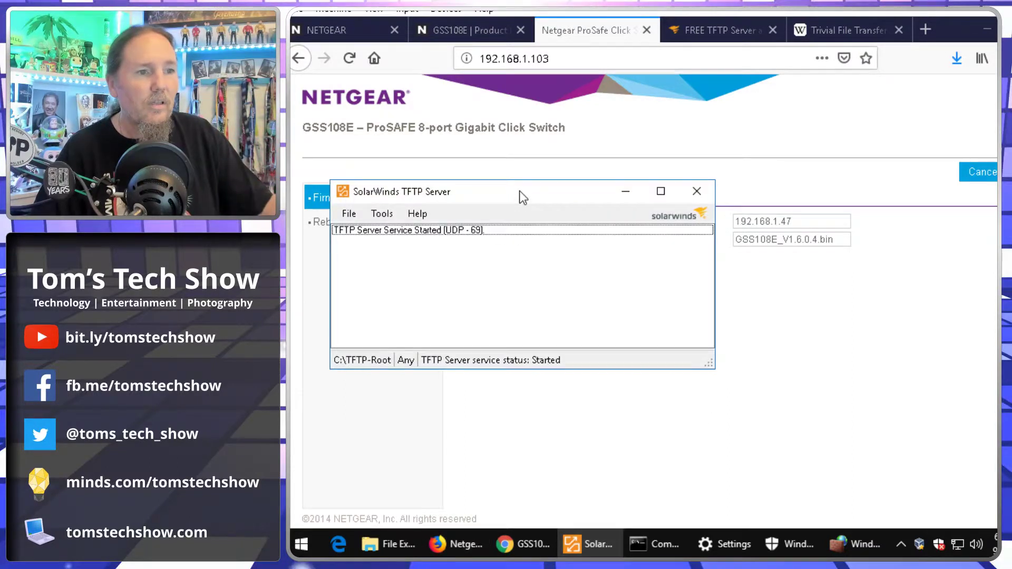
{"action": "left_click_drag", "start_coordinate": [520, 197], "coordinate": [520, 330]}
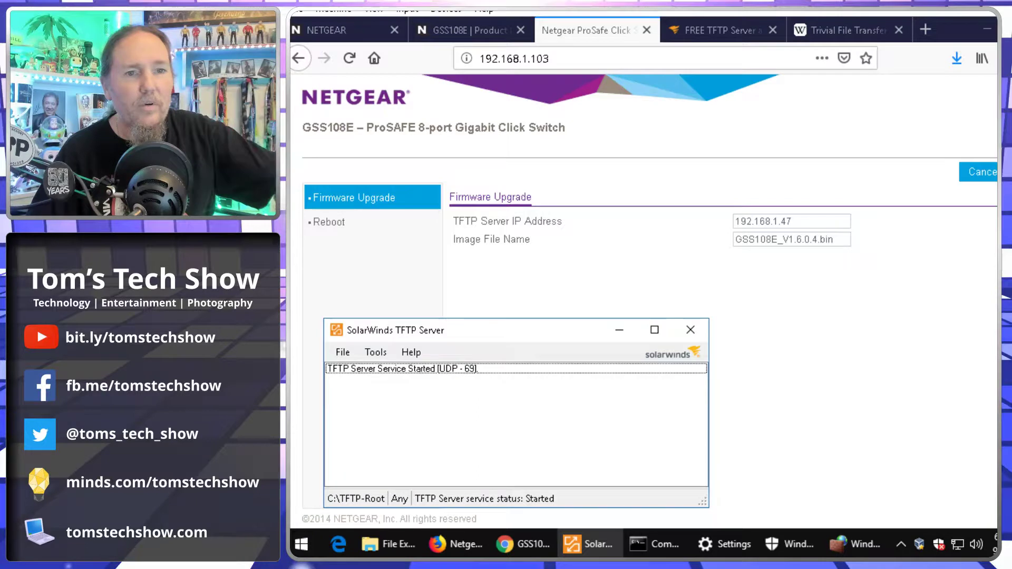
{"action": "left_click", "coordinate": [1004, 172]}
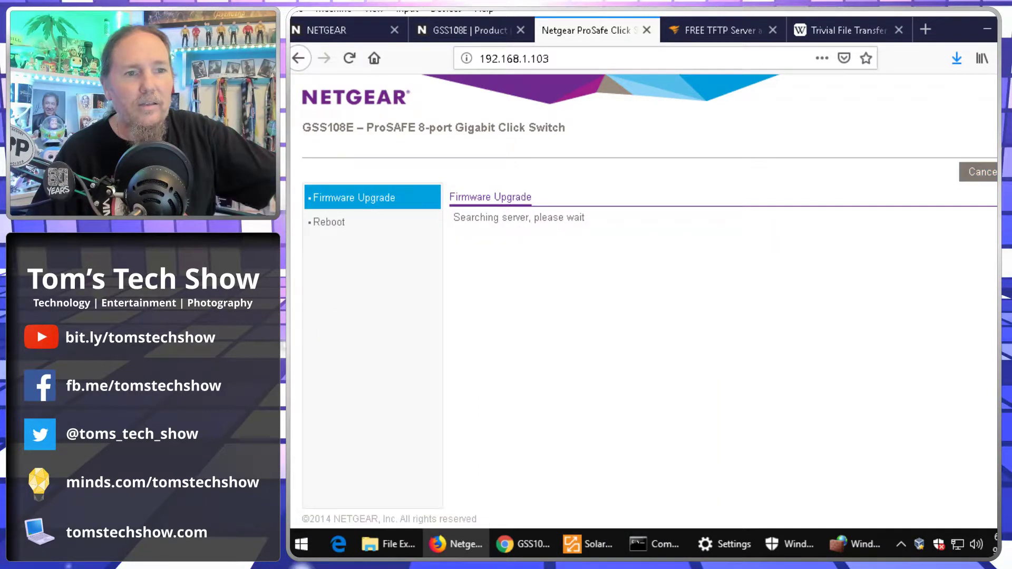
- Widen the SolarWinds TFTP log and wait for the GSS108E_V1.6.0.4.bin transfer to complete
{"action": "left_click", "coordinate": [611, 548]}
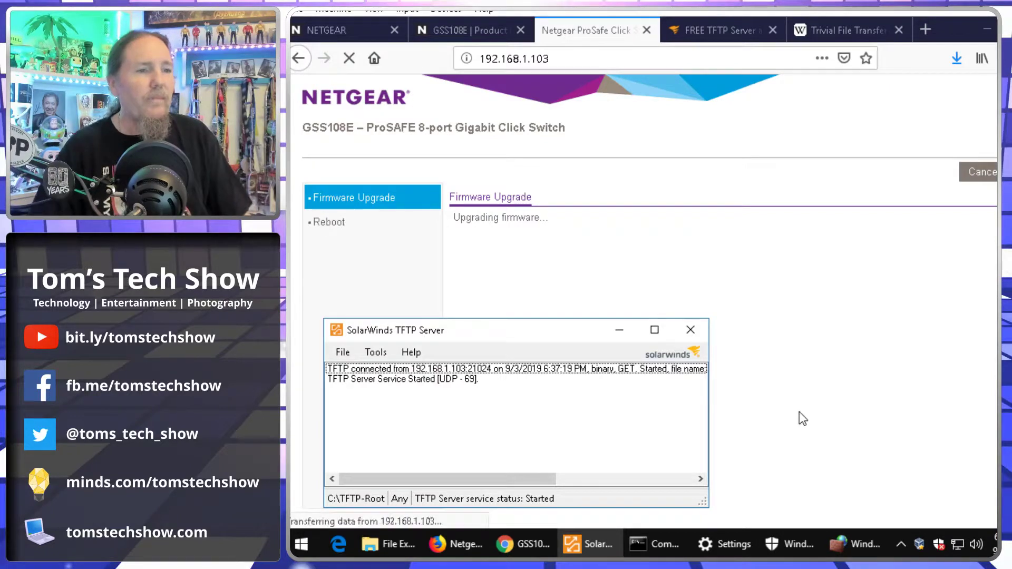
{"action": "left_click_drag", "start_coordinate": [709, 395], "coordinate": [966, 395]}
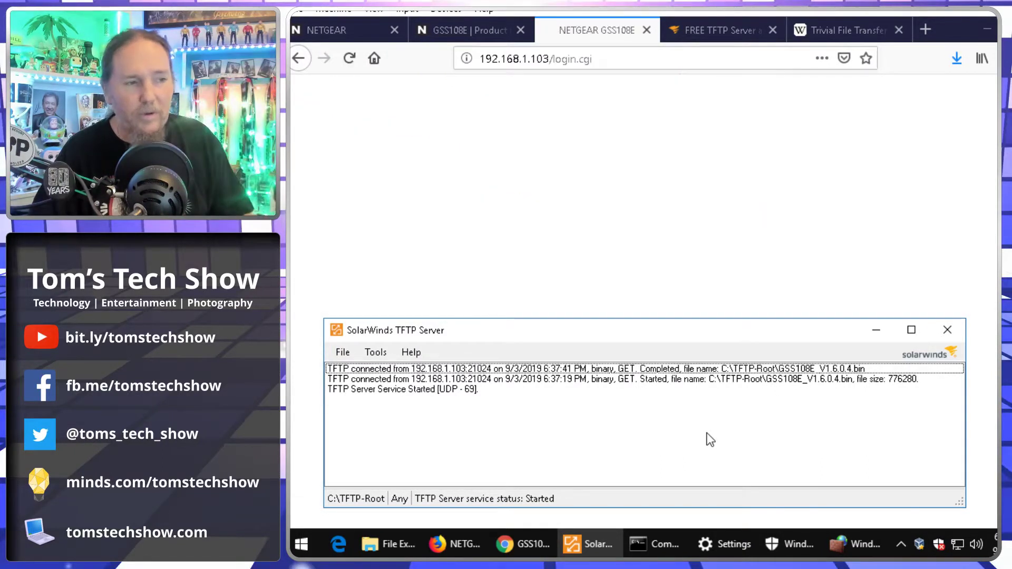
- Log back into the switch with the admin password
{"action": "left_click", "coordinate": [659, 275]}
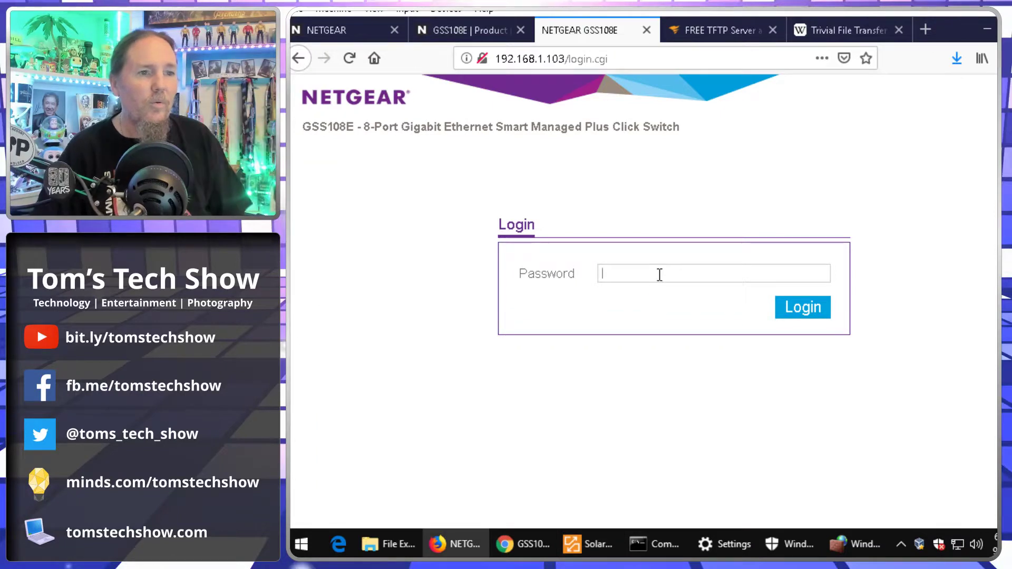
{"action": "type", "text": "passw"}
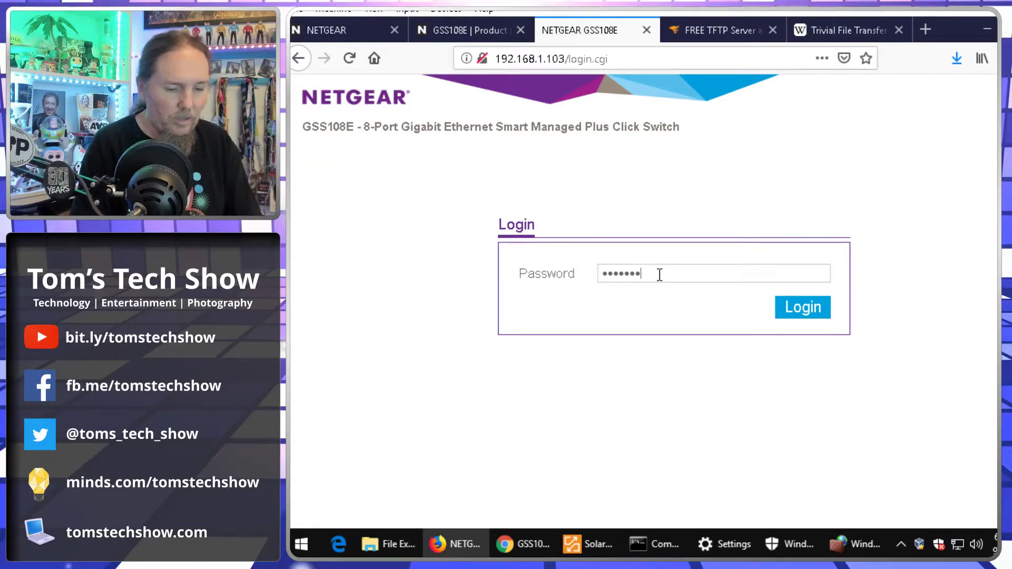
{"action": "type", "text": "ord"}
{"action": "key", "text": "Return"}
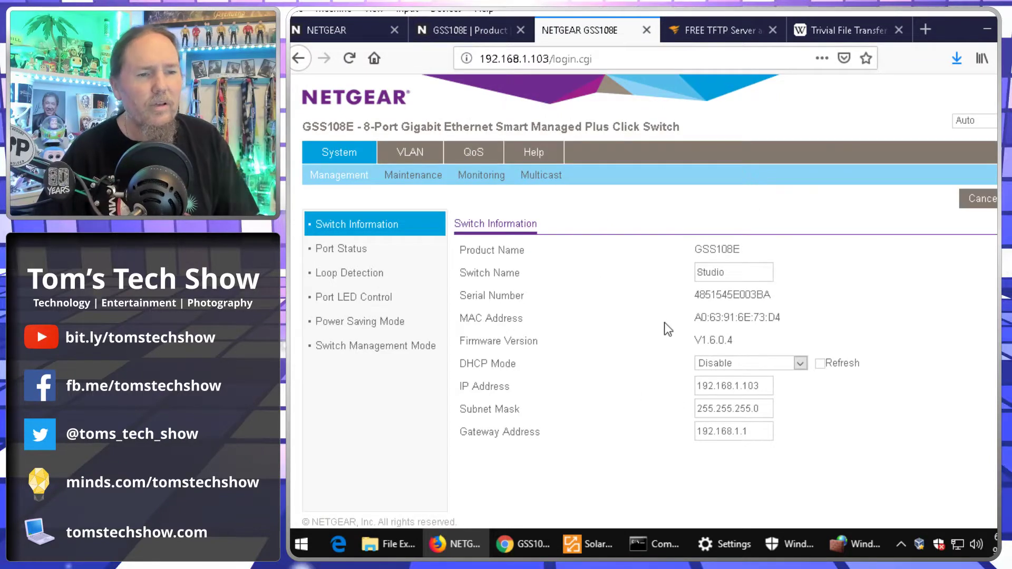
- Verify Switch Information shows firmware V1.6.0.4, then bring the TFTP log back into view
{"action": "left_click_drag", "start_coordinate": [692, 342], "coordinate": [754, 340]}
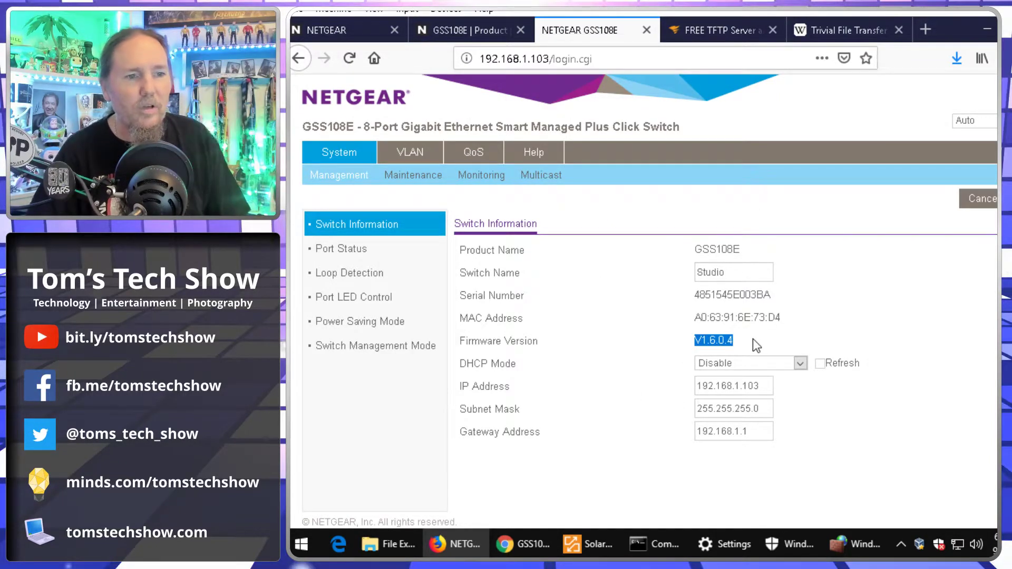
{"action": "left_click", "coordinate": [758, 345]}
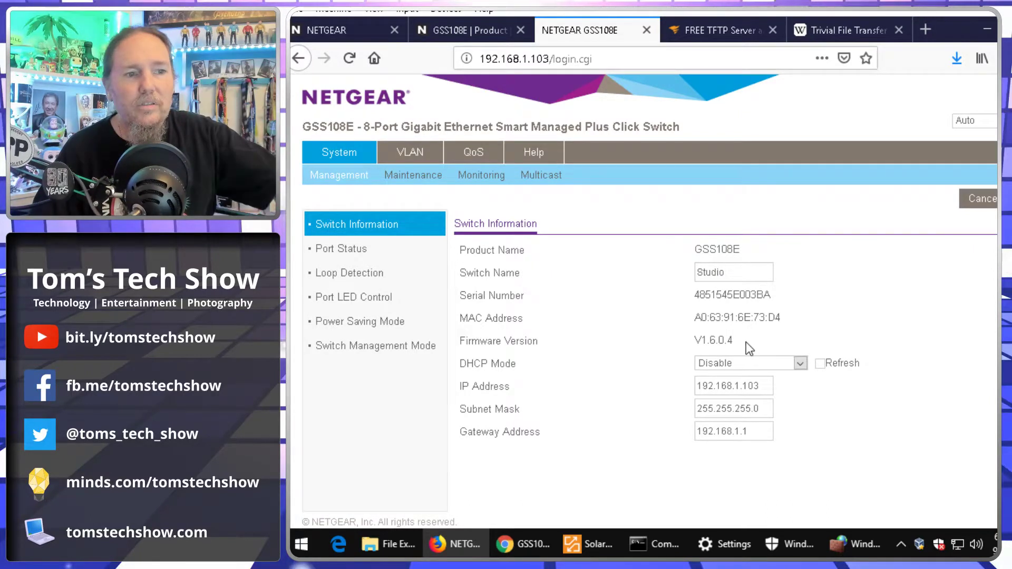
{"action": "left_click", "coordinate": [589, 545]}
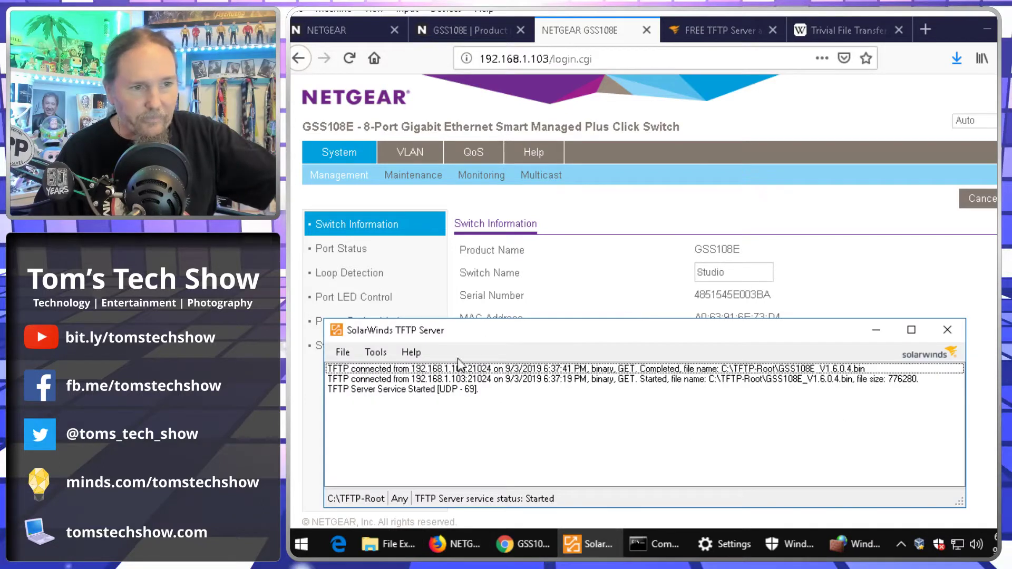